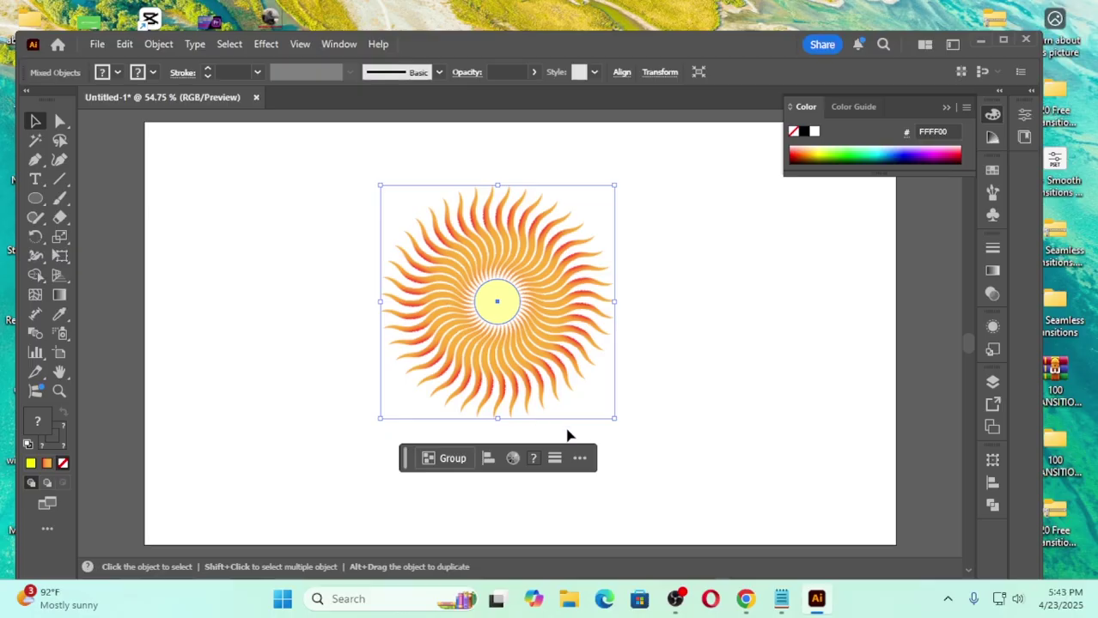
Step: Delete the sun artwork from the artboard and set the fill to None
key(Delete)
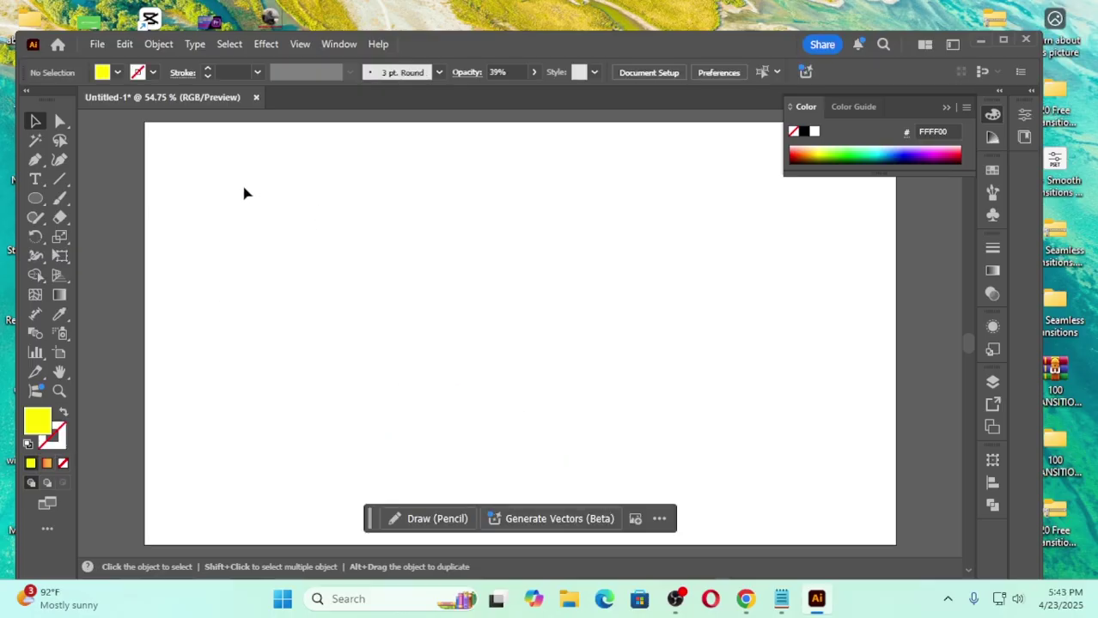
click(118, 72)
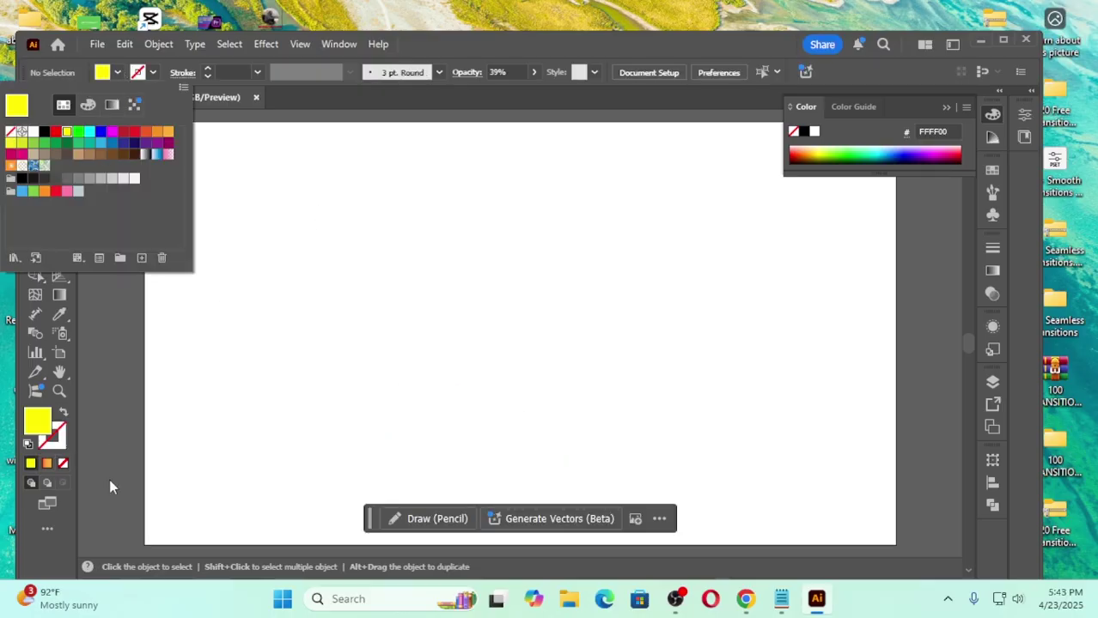
click(65, 467)
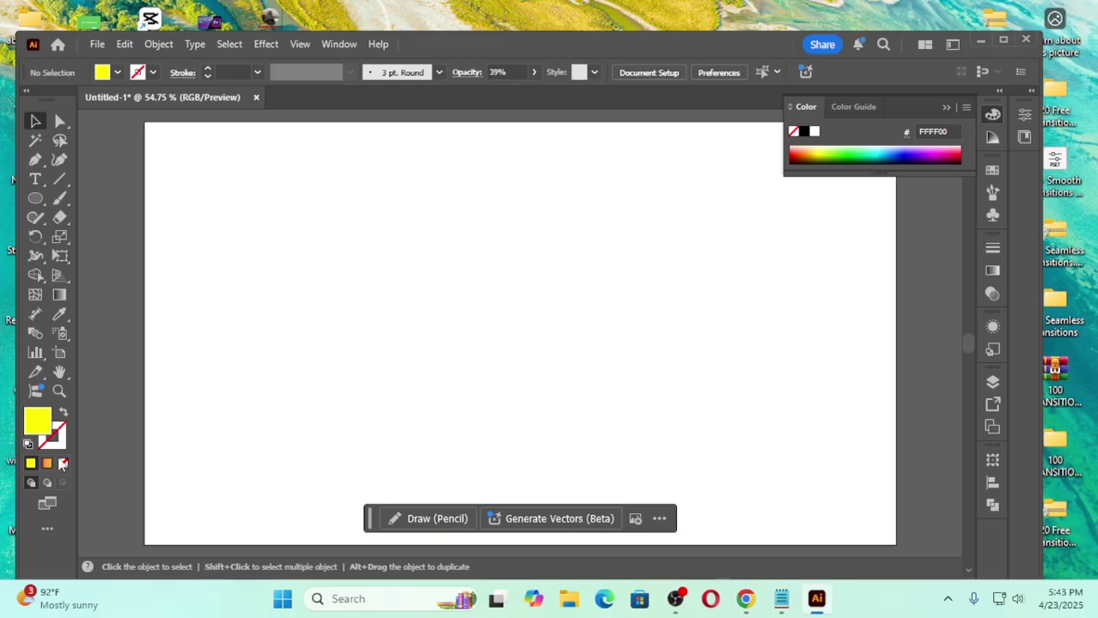
click(62, 464)
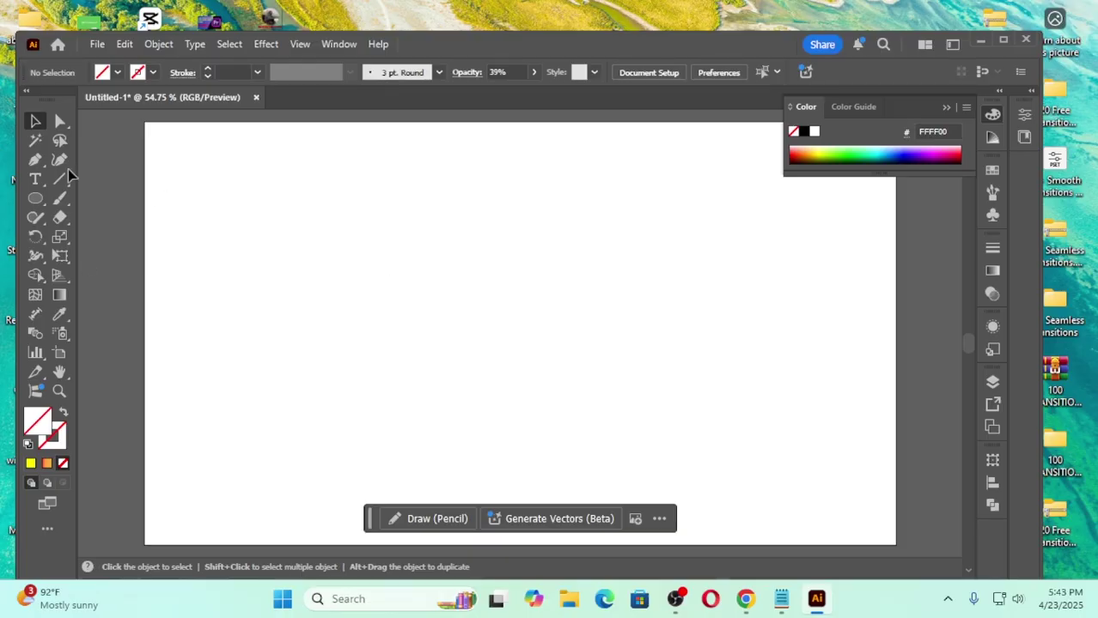
Step: Set the stroke to black and draw a short, nearly vertical line near the middle of the artboard
click(152, 72)
click(44, 132)
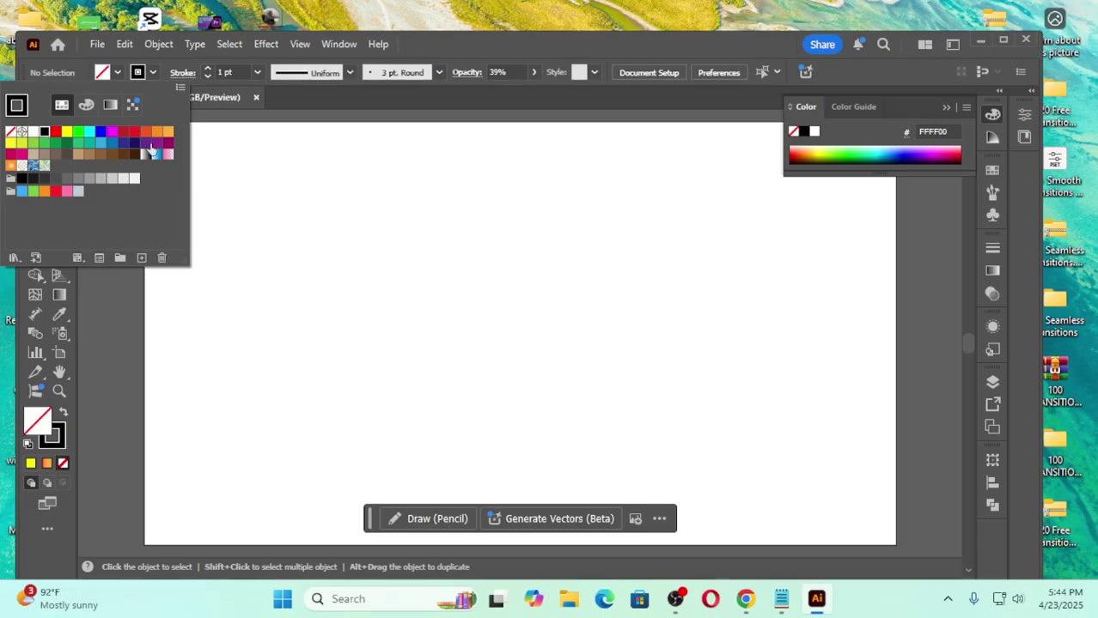
click(291, 224)
click(61, 179)
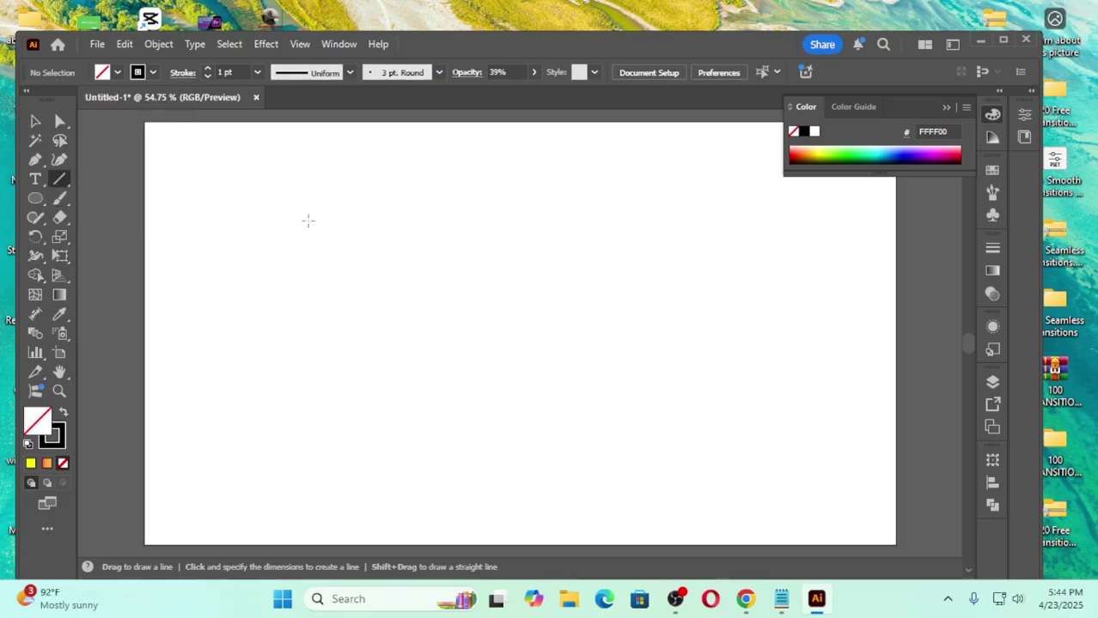
drag(505, 251, 507, 350)
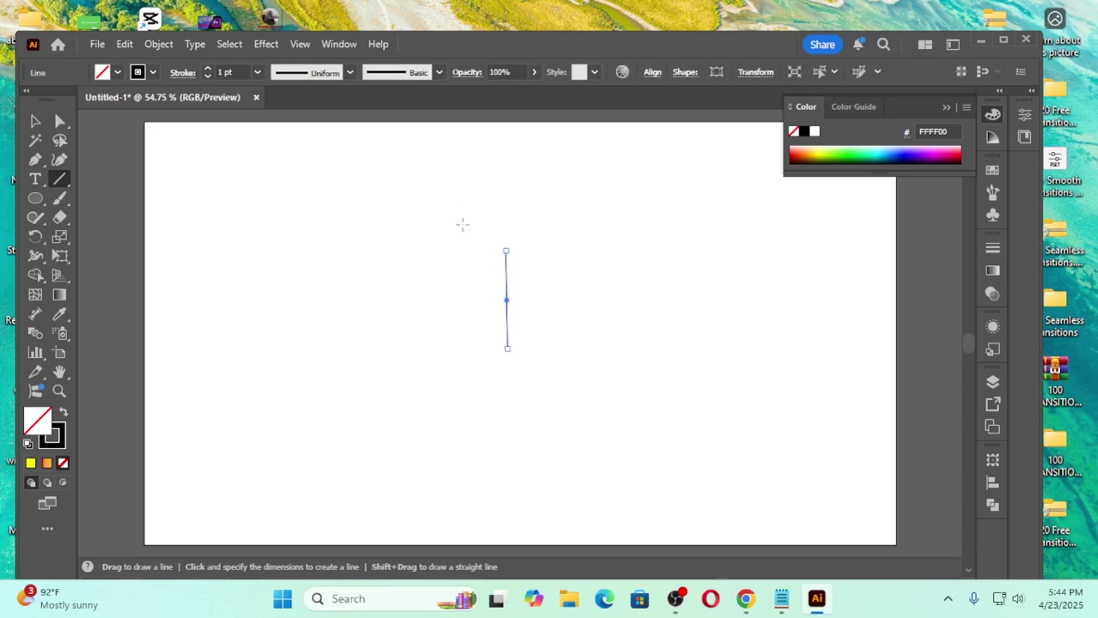
click(35, 121)
click(406, 324)
Step: Start a Zig Zag effect on the line with 2 ridges per segment and smooth points
drag(421, 233, 585, 390)
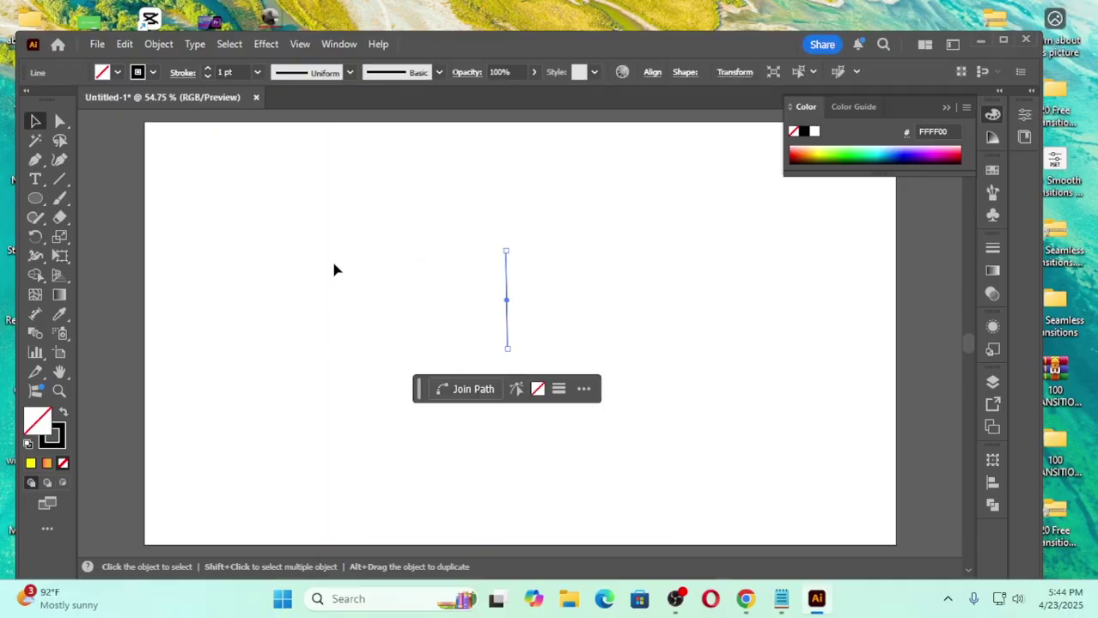
click(267, 45)
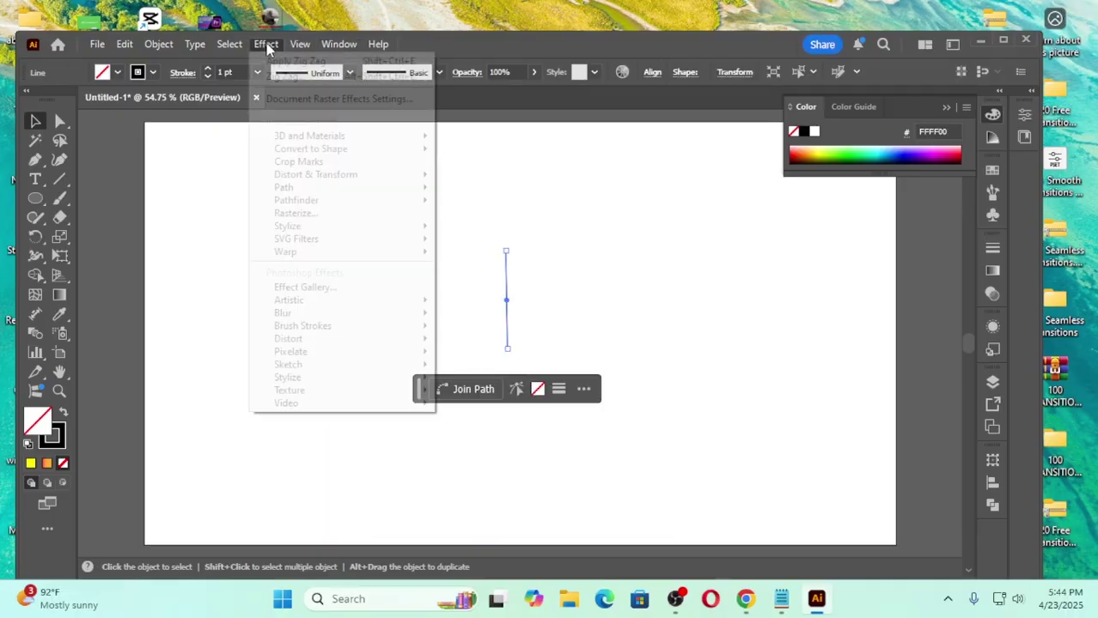
mouse_move(343, 175)
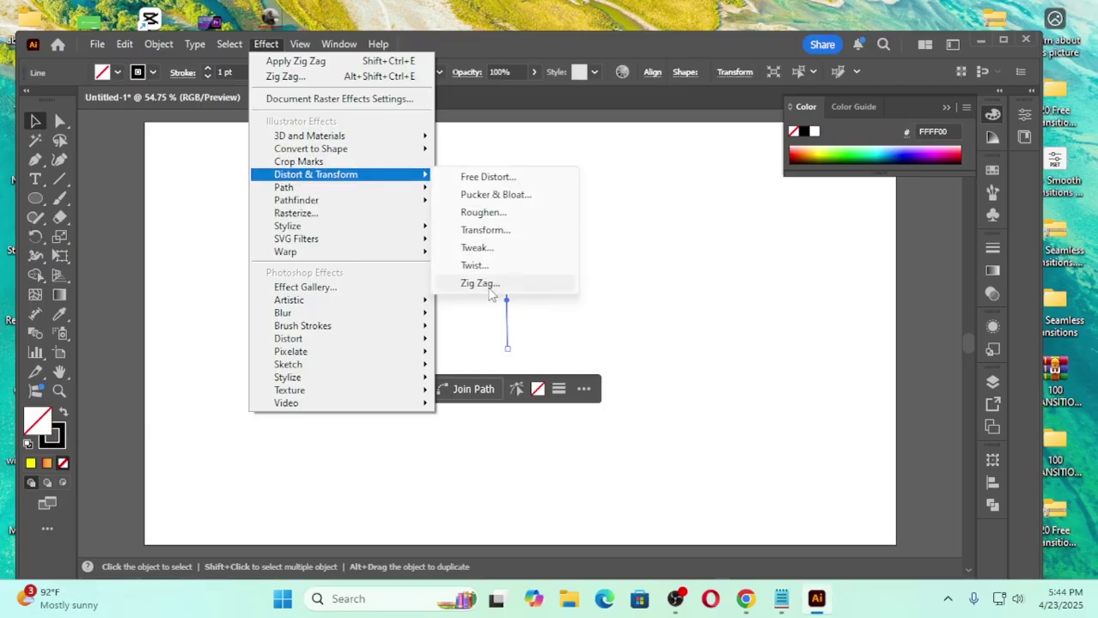
click(479, 283)
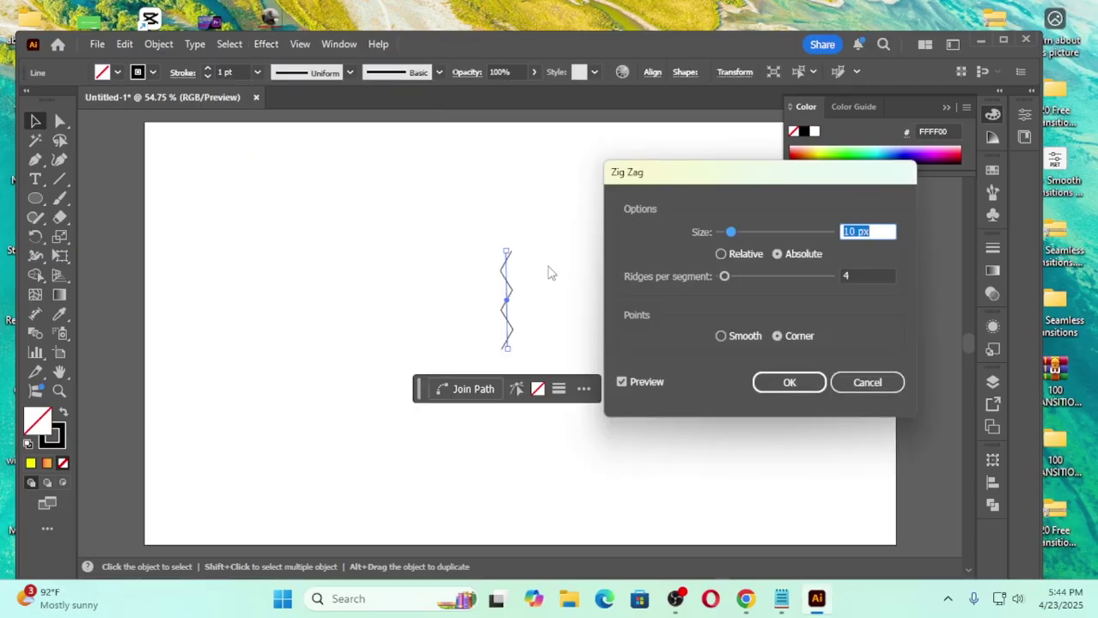
key(Tab)
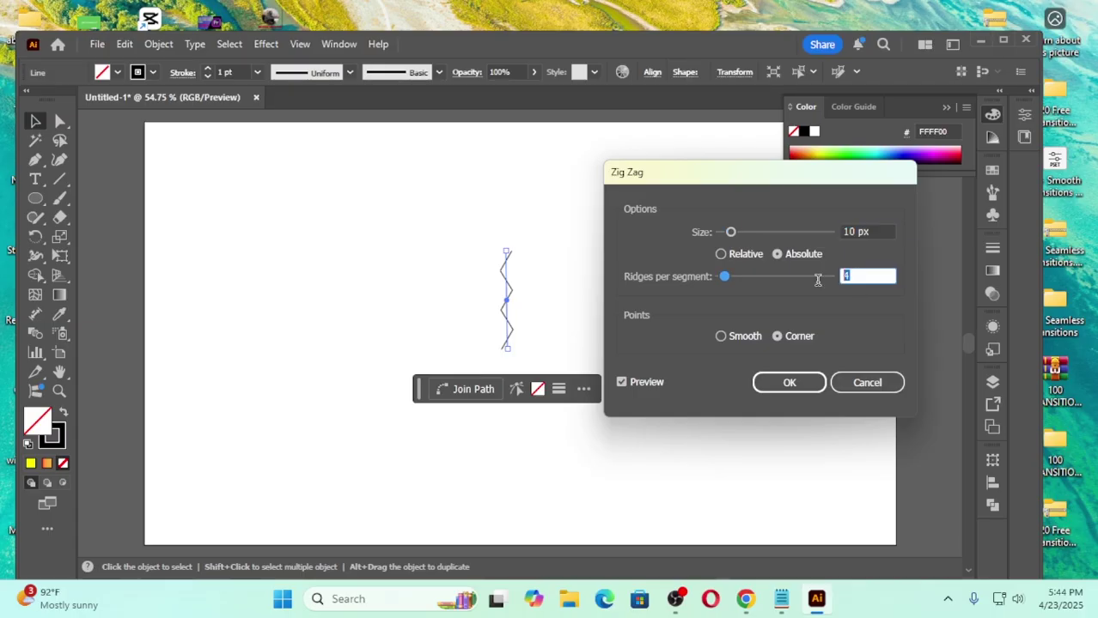
text(2)
click(623, 392)
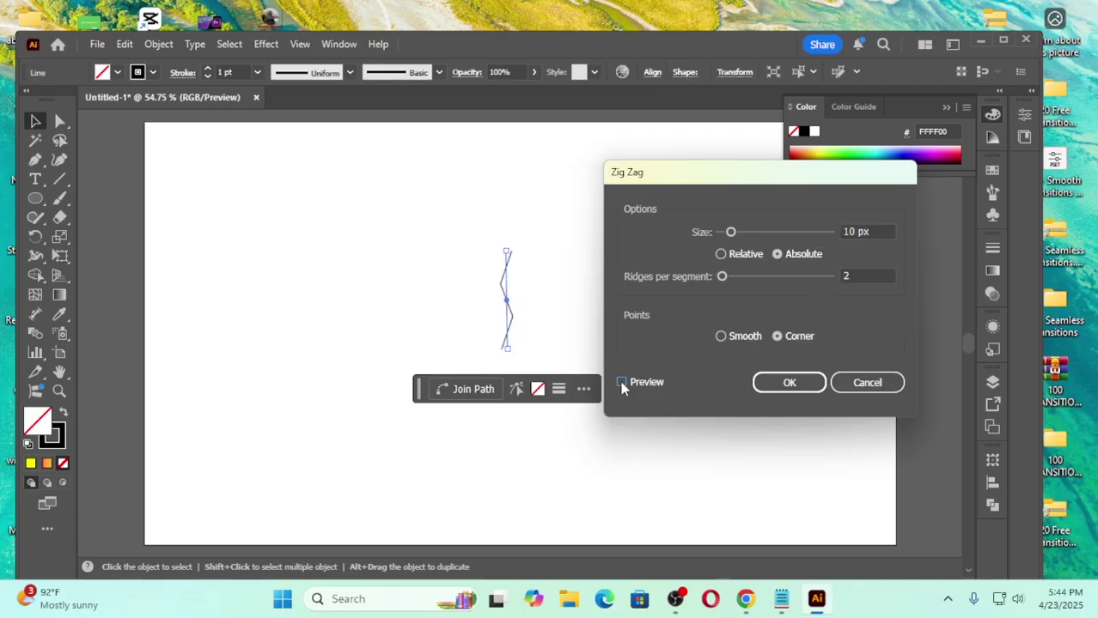
click(722, 338)
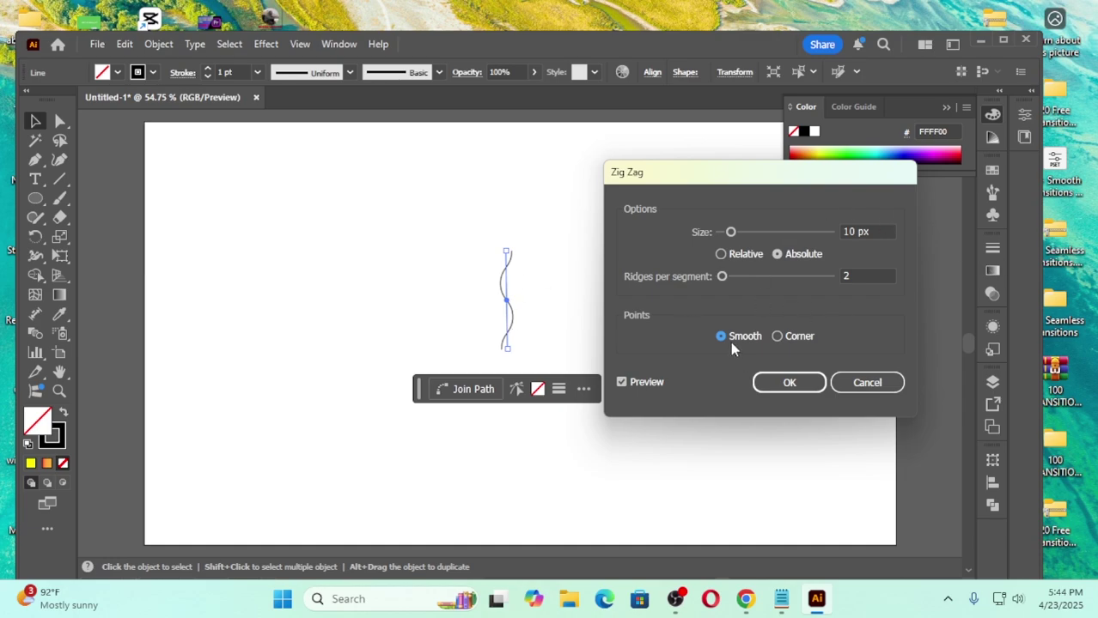
Step: Set the absolute Zig Zag size to 8 px, apply the effect and deselect the line
double_click(854, 231)
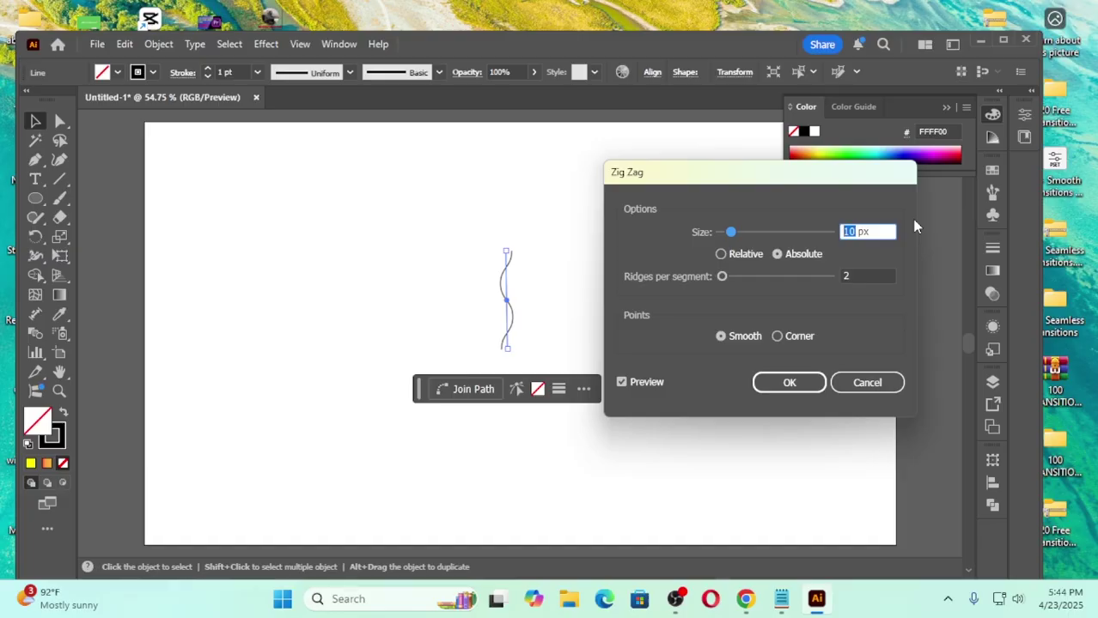
key(Up)
key(Down)
key(Down)
key(Down)
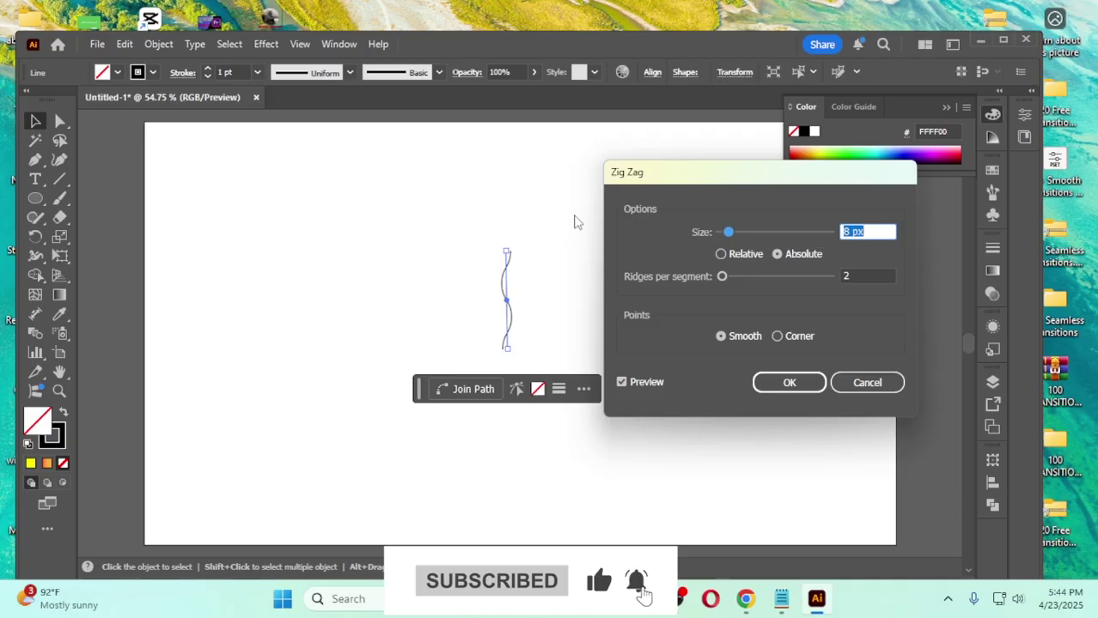
click(790, 384)
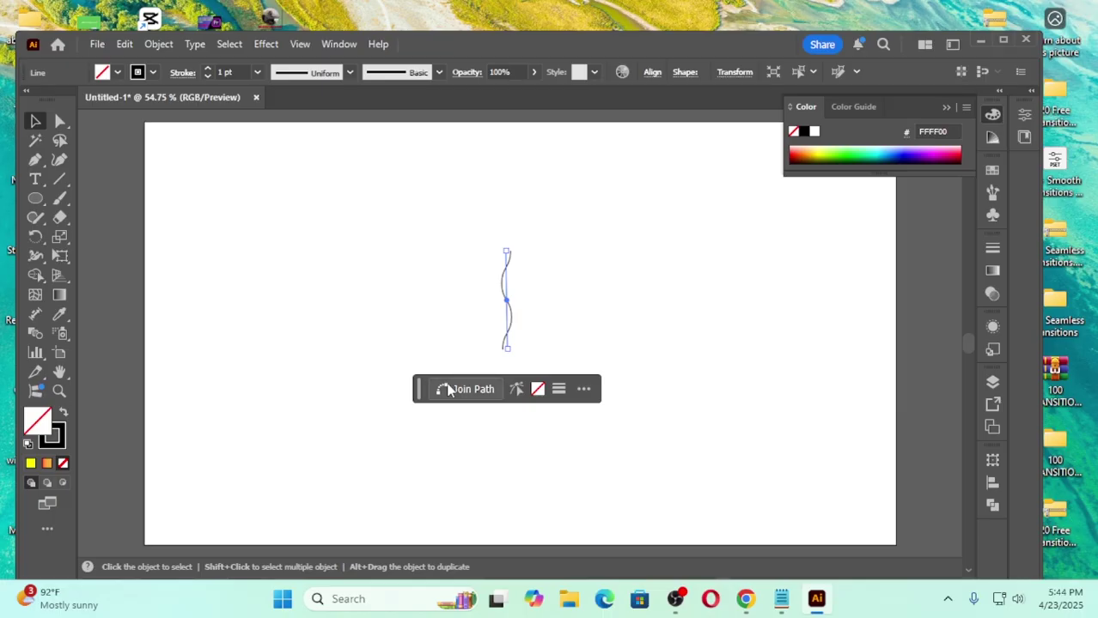
drag(380, 367, 666, 440)
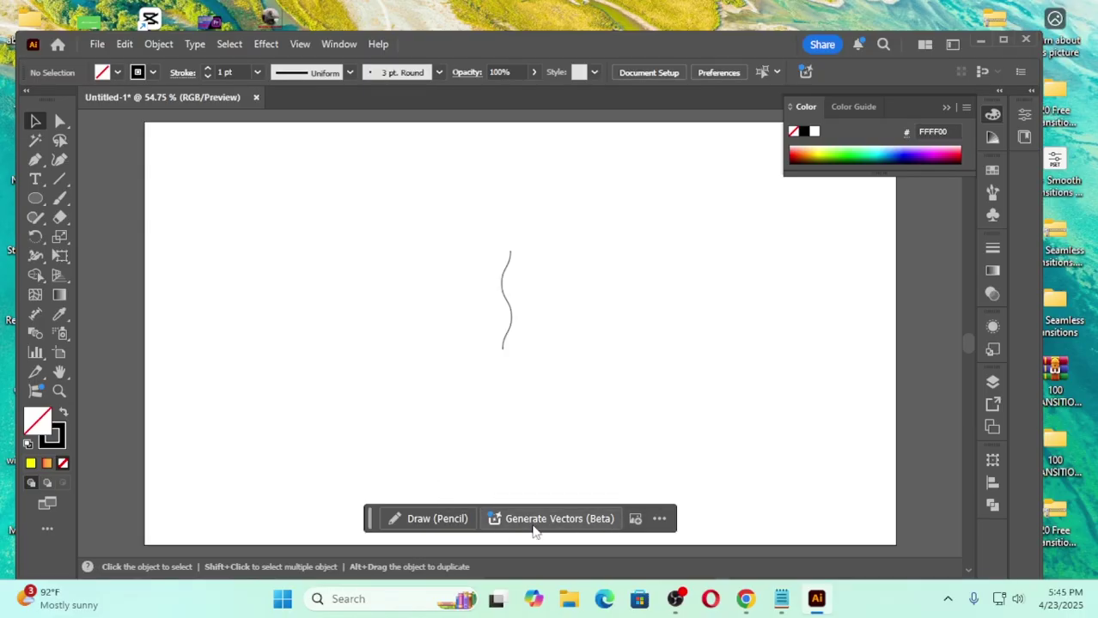
Step: Give the wavy line the lens-shaped variable width profile that tapers at both ends
mouse_move(550, 518)
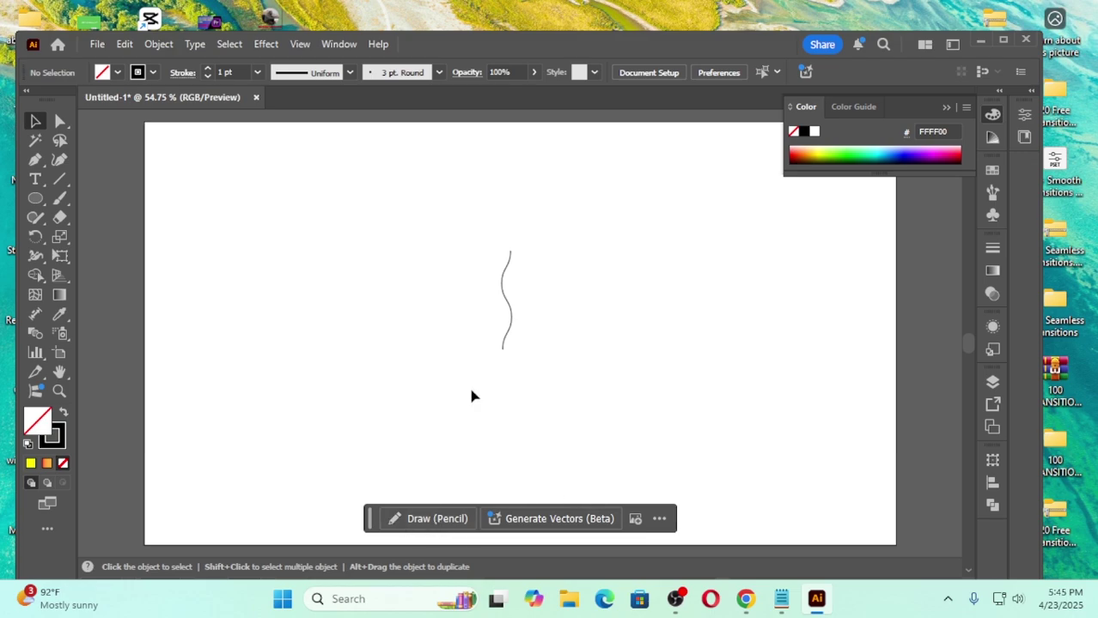
drag(432, 228, 580, 385)
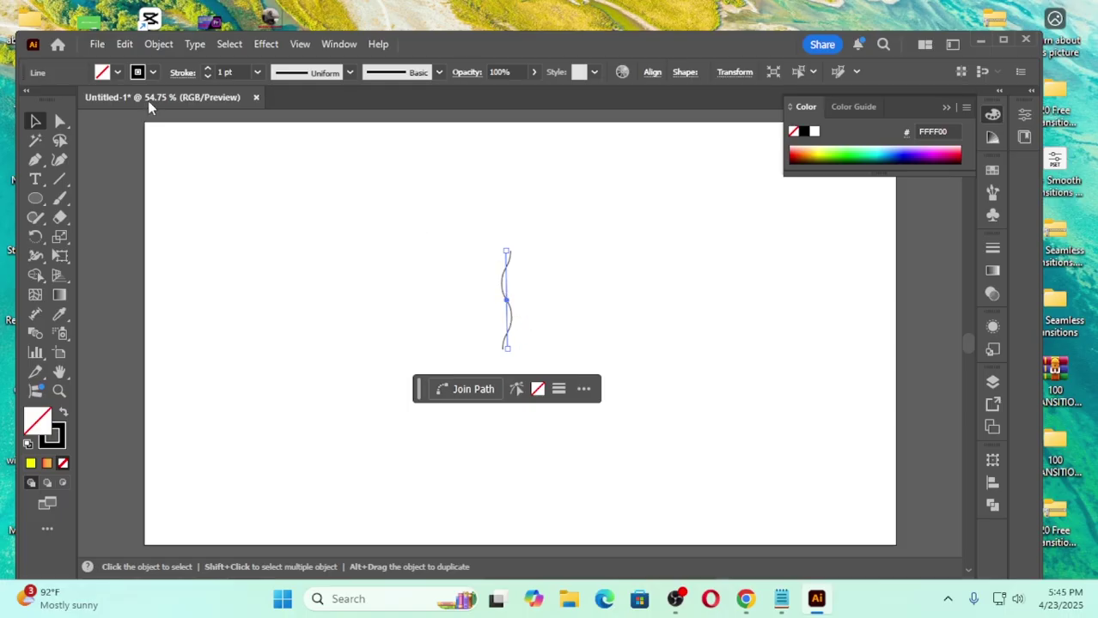
click(350, 74)
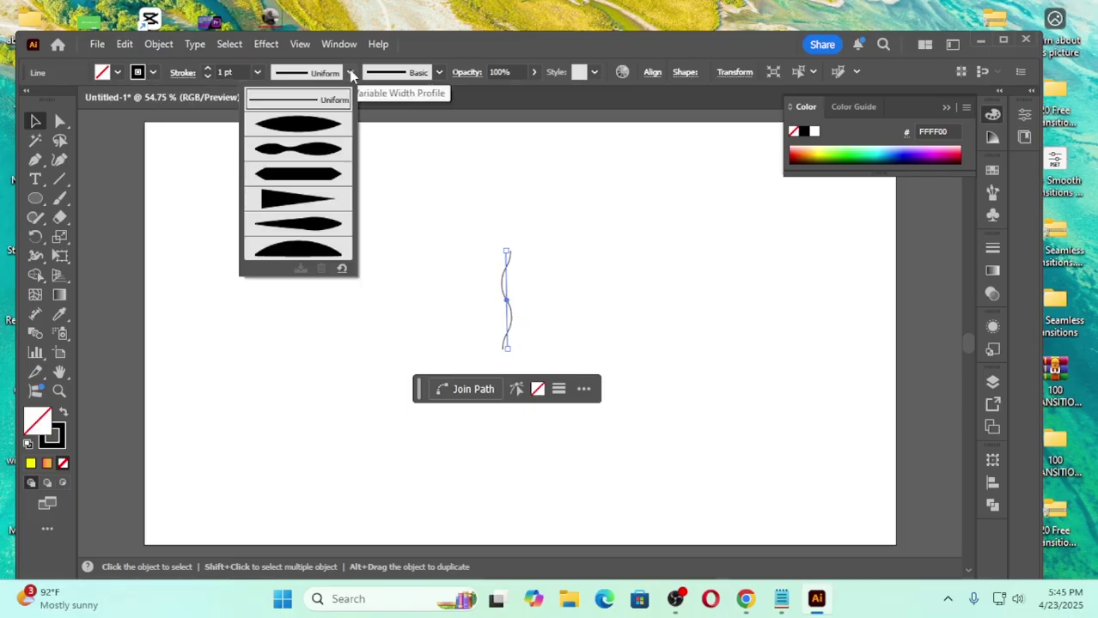
click(306, 129)
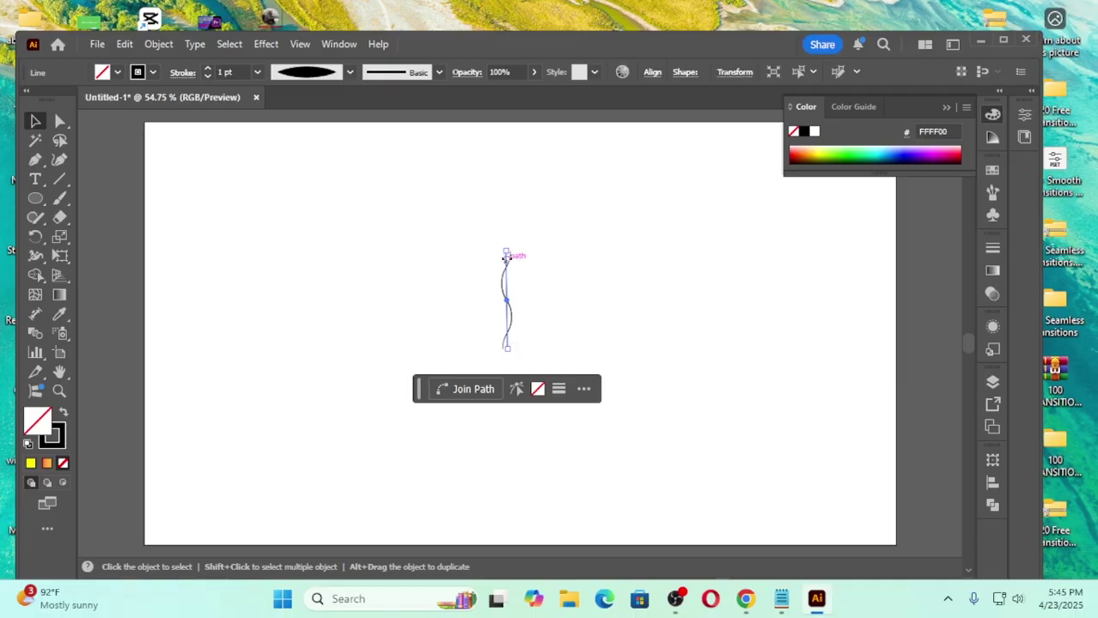
Step: Increase the wavy line's stroke weight to 11 pt and deselect it
click(209, 69)
click(209, 68)
click(209, 68)
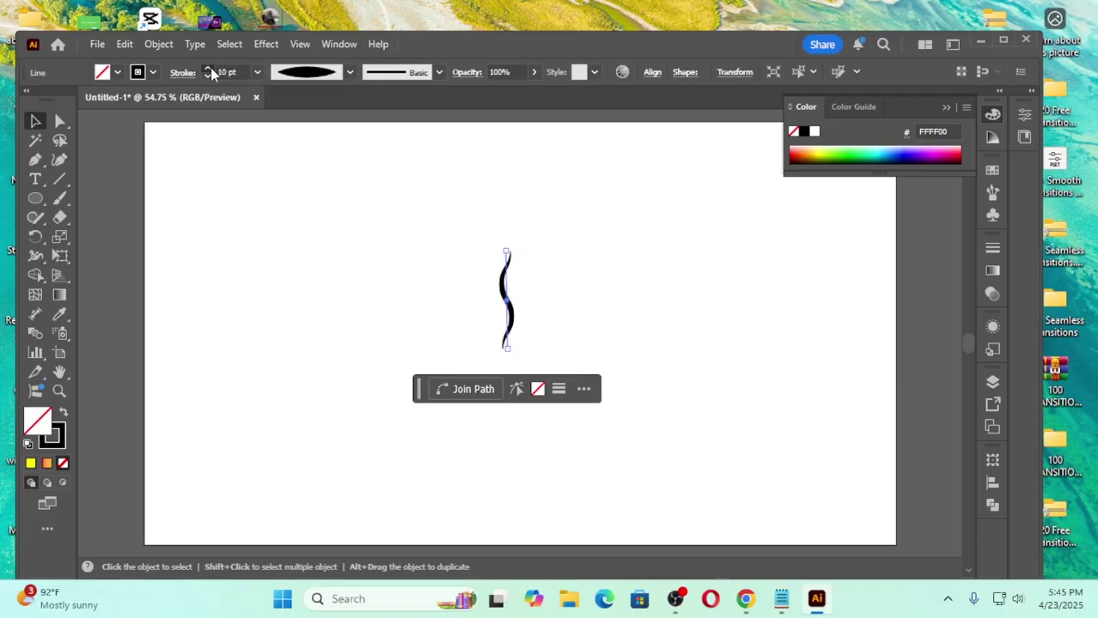
click(209, 69)
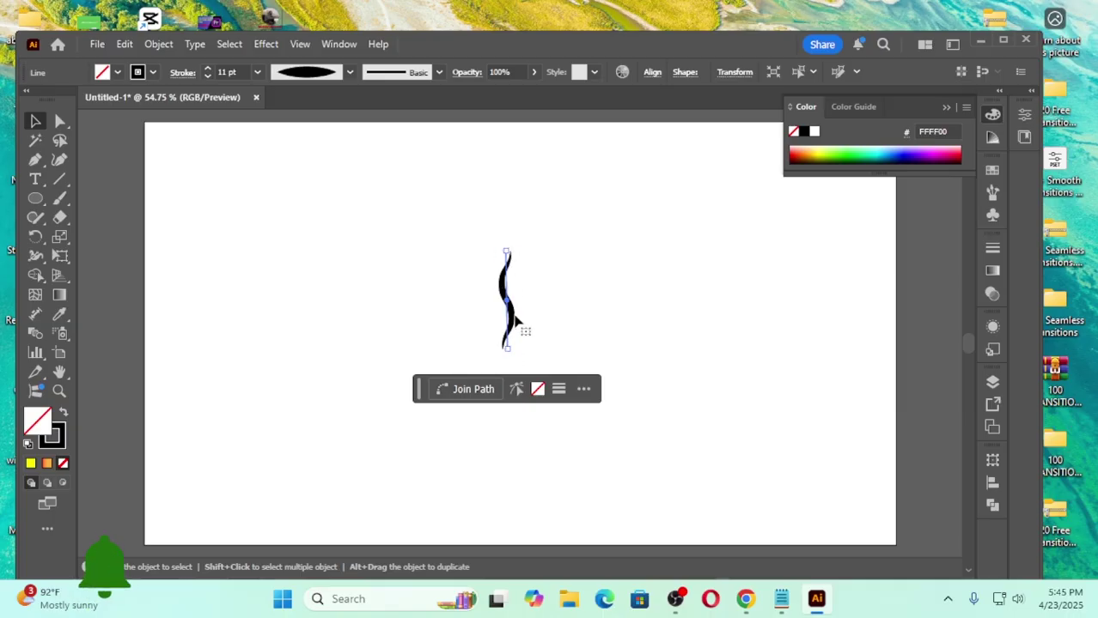
click(572, 309)
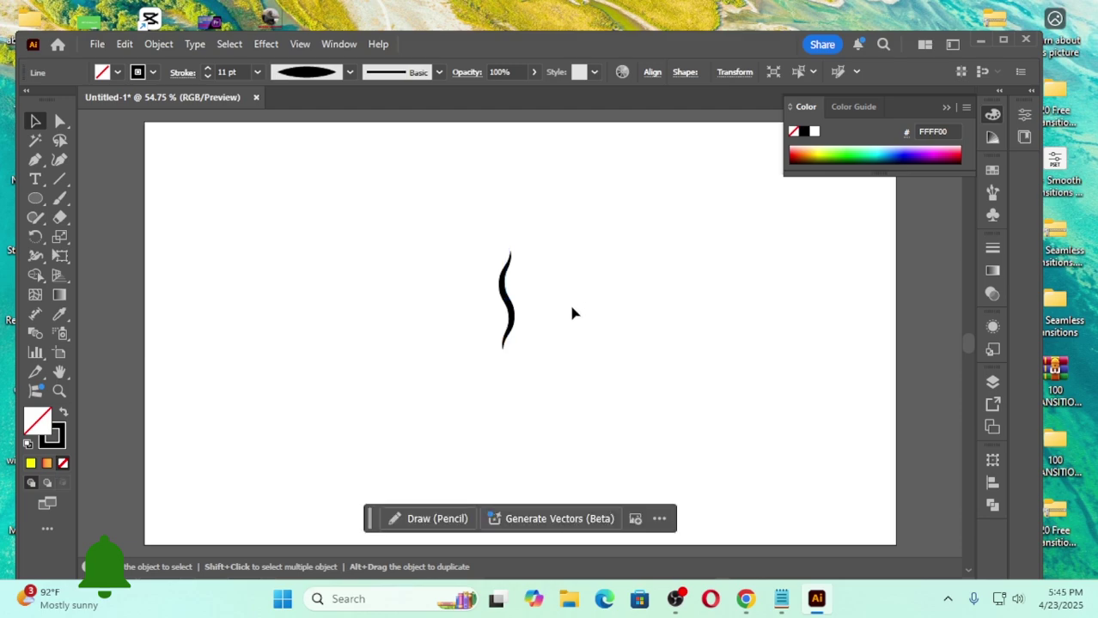
Step: Apply the red-to-orange linear gradient to the wavy line's stroke
click(506, 345)
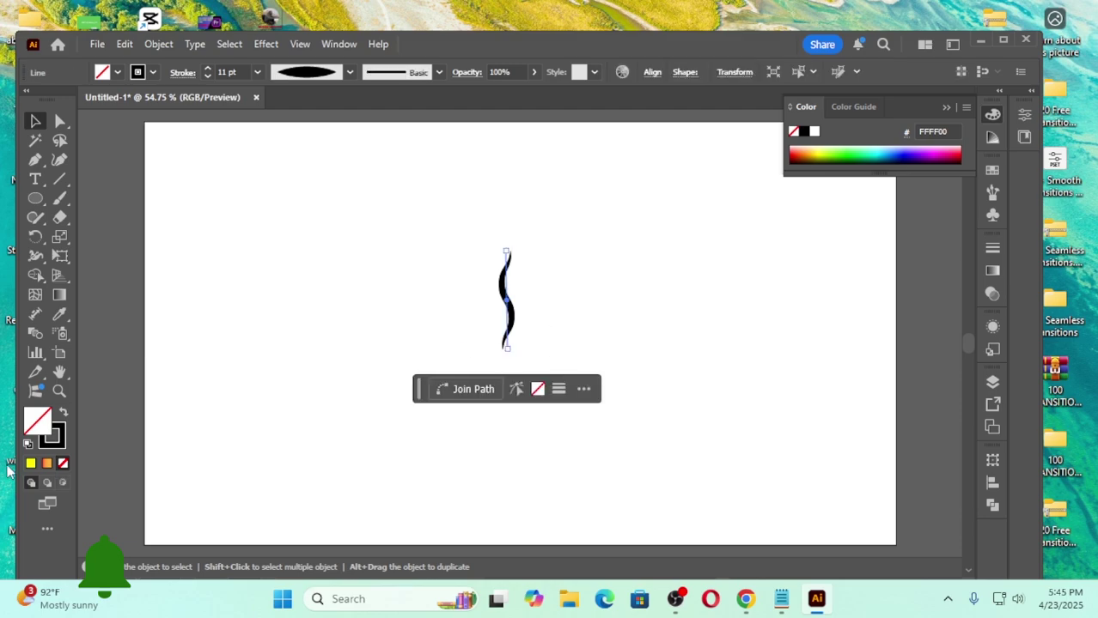
click(56, 437)
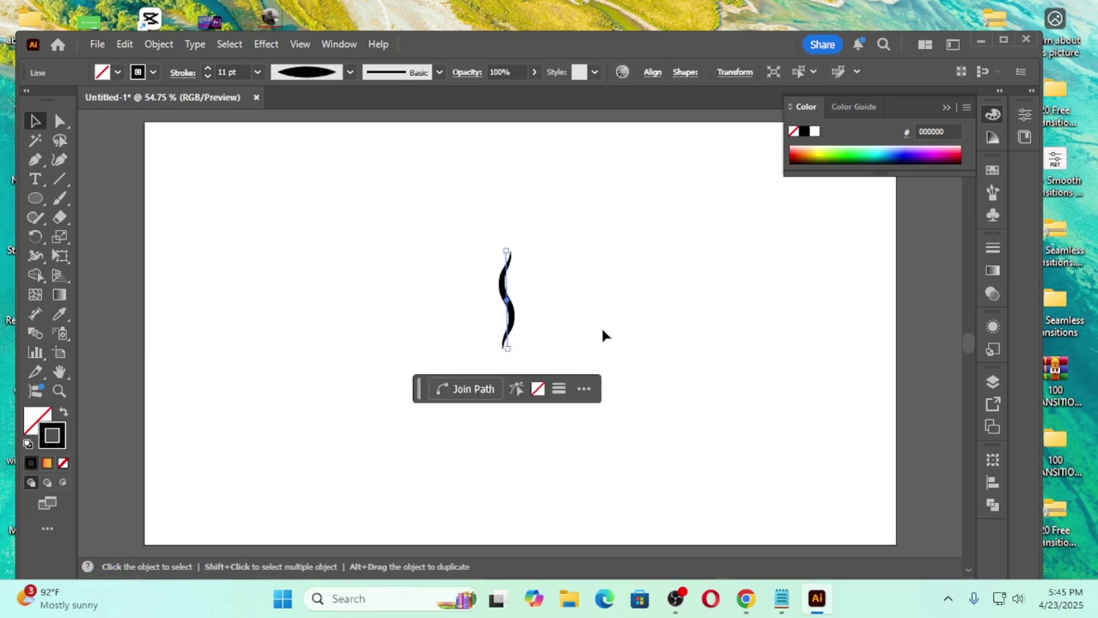
click(993, 272)
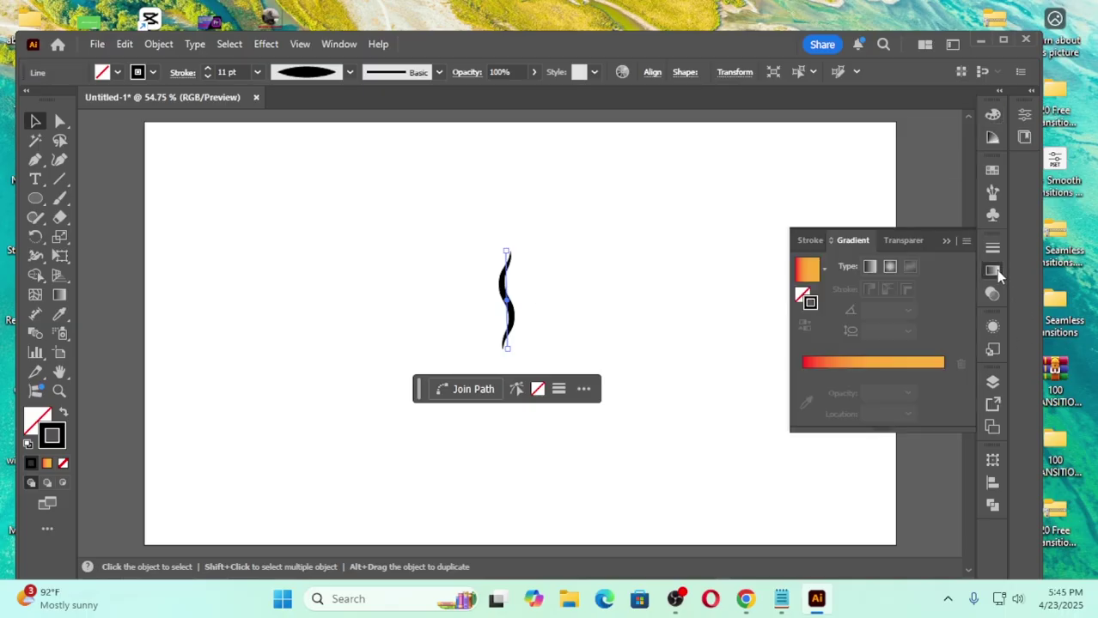
click(868, 360)
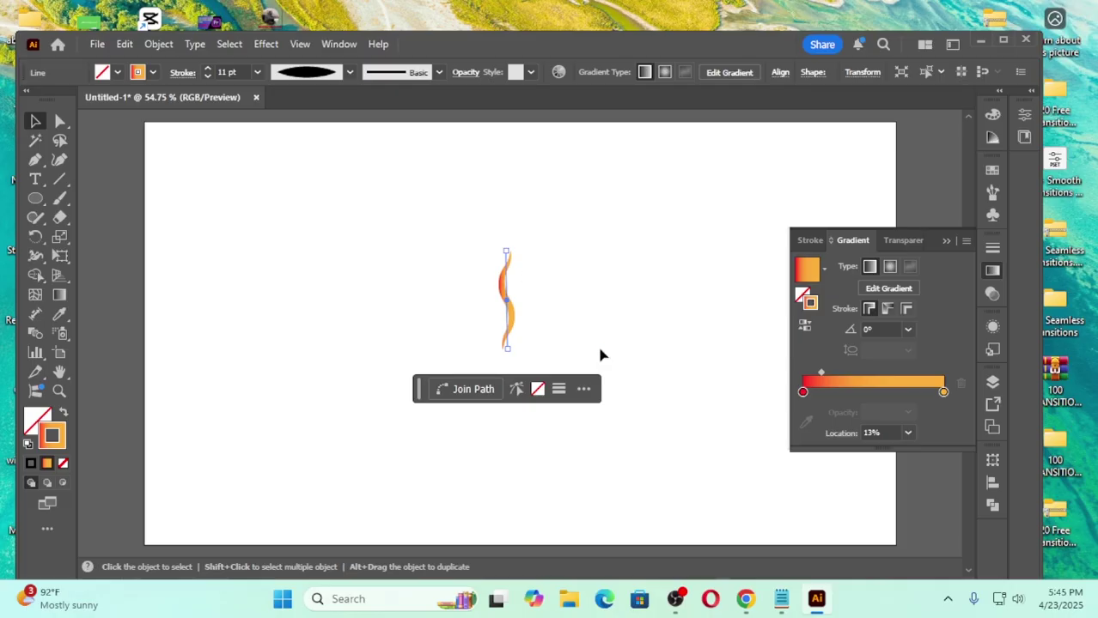
Step: Examine the colour settings of the stroke gradient's start and end stops, and deselect the line
double_click(802, 393)
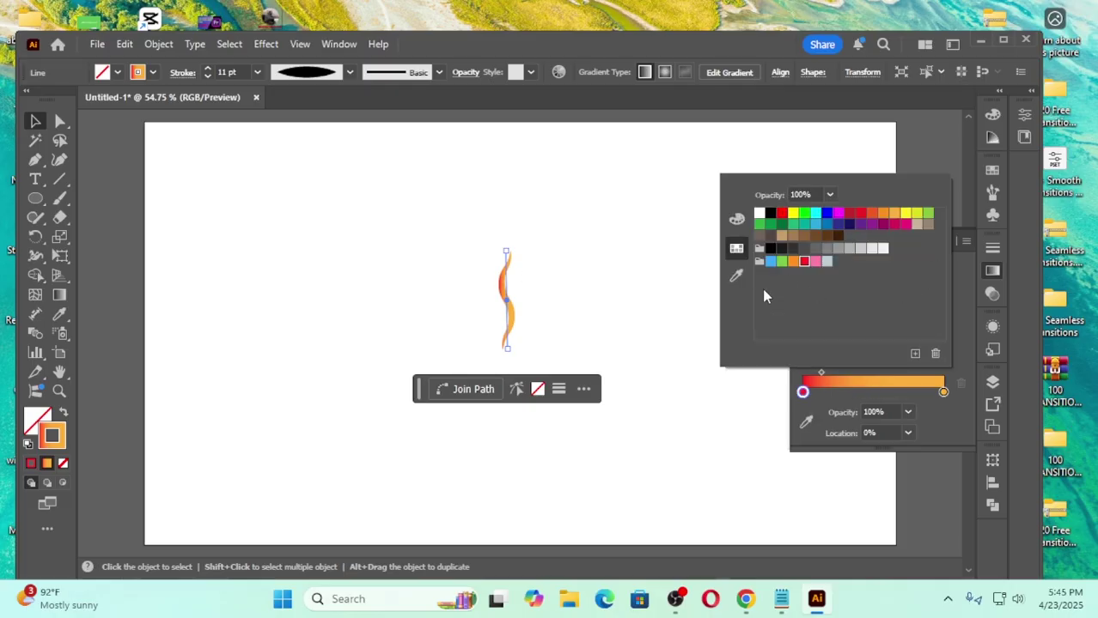
click(737, 275)
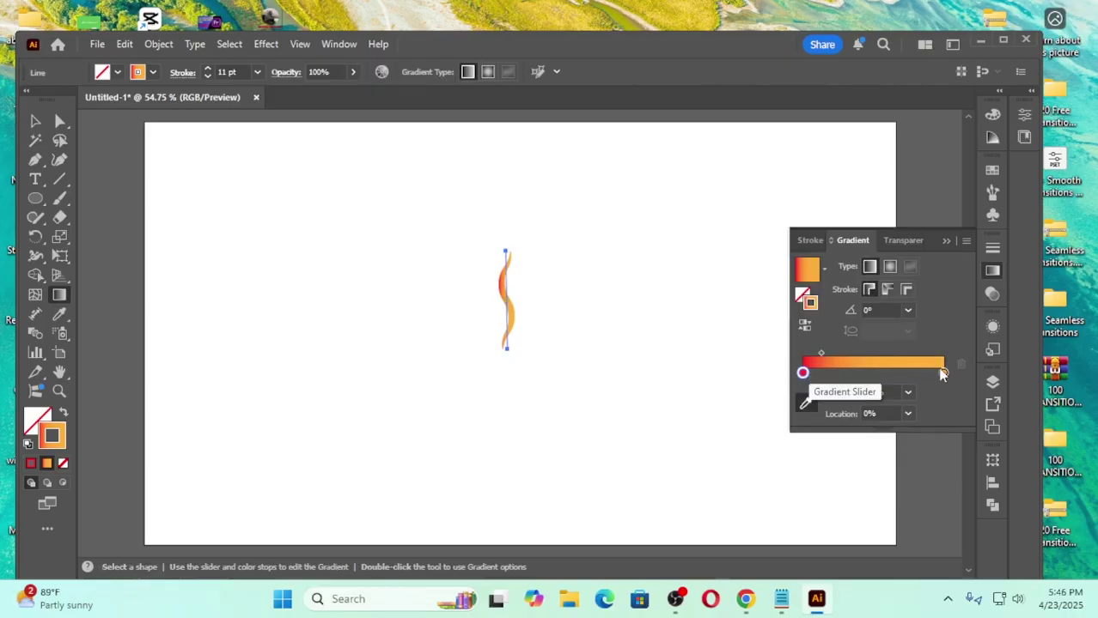
double_click(943, 372)
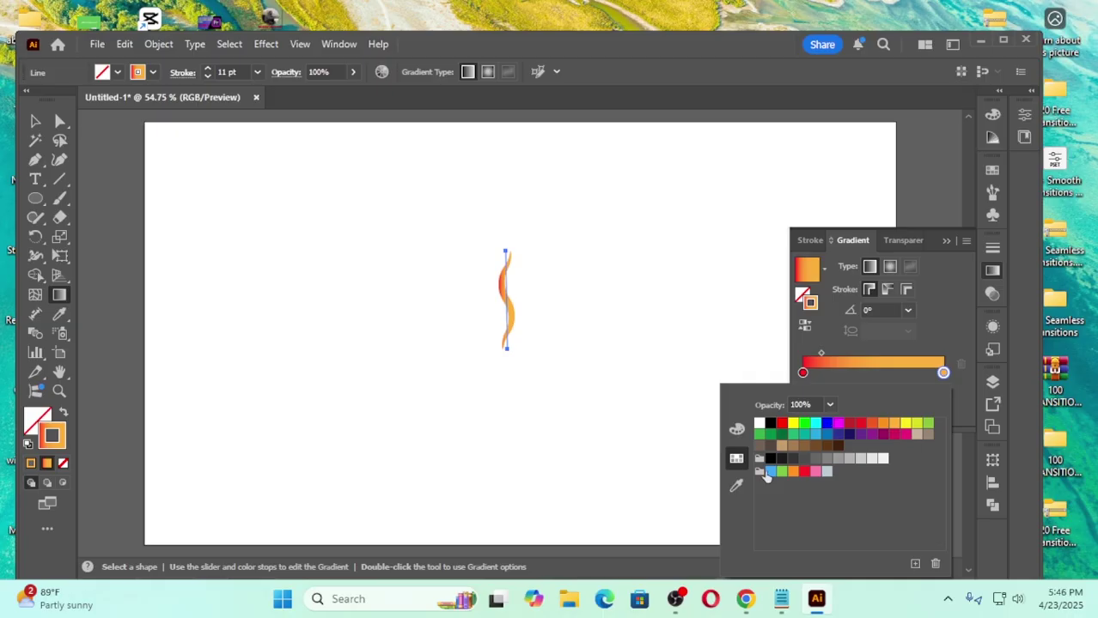
click(737, 430)
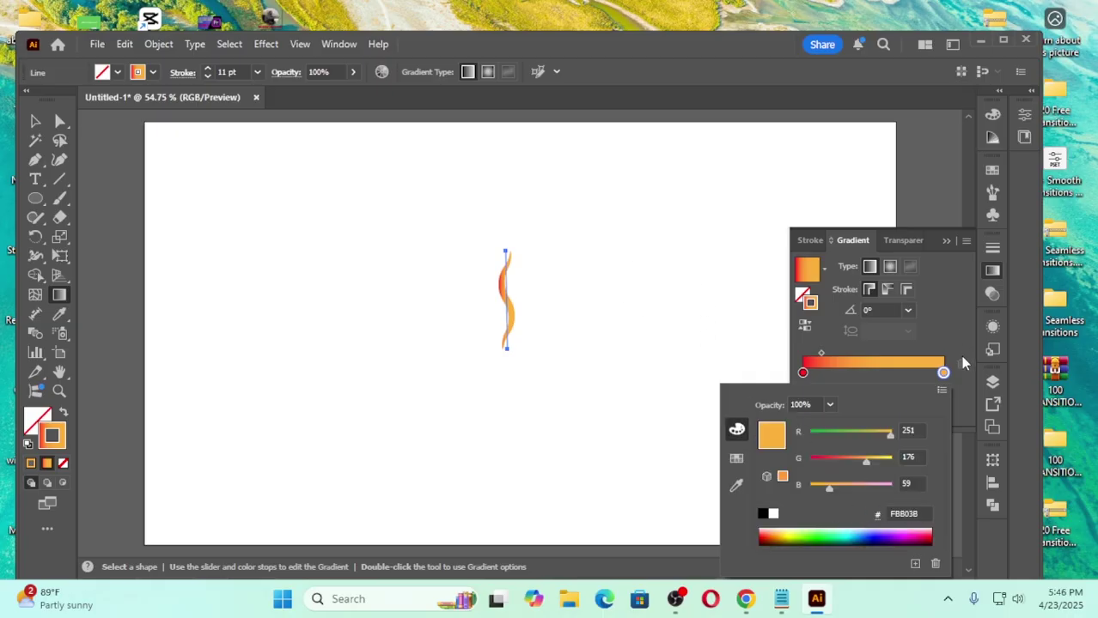
click(853, 240)
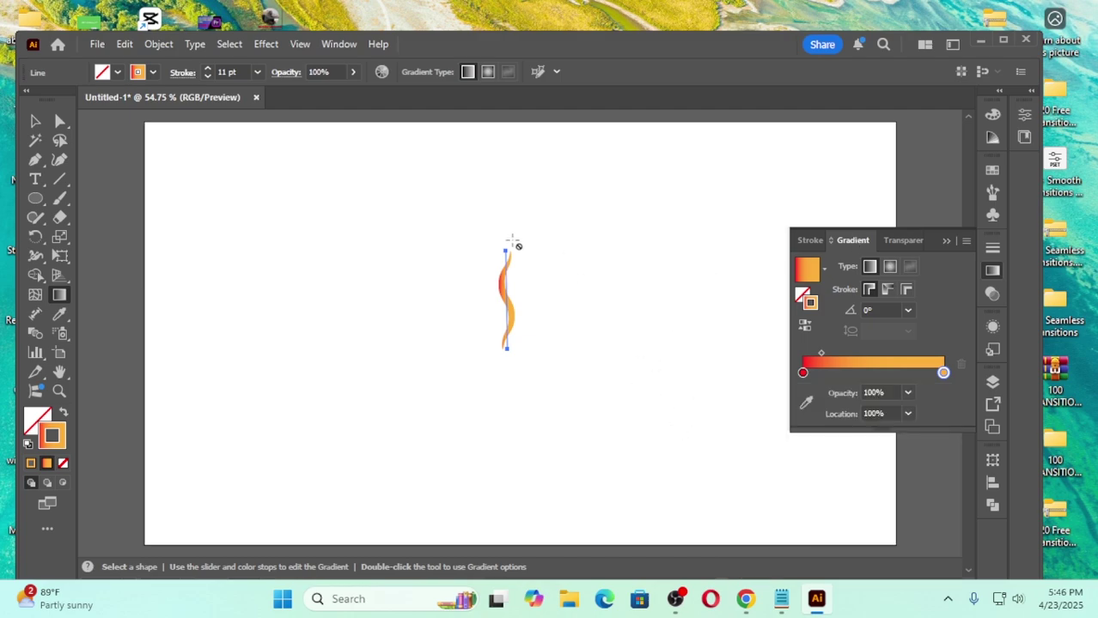
click(35, 121)
click(412, 305)
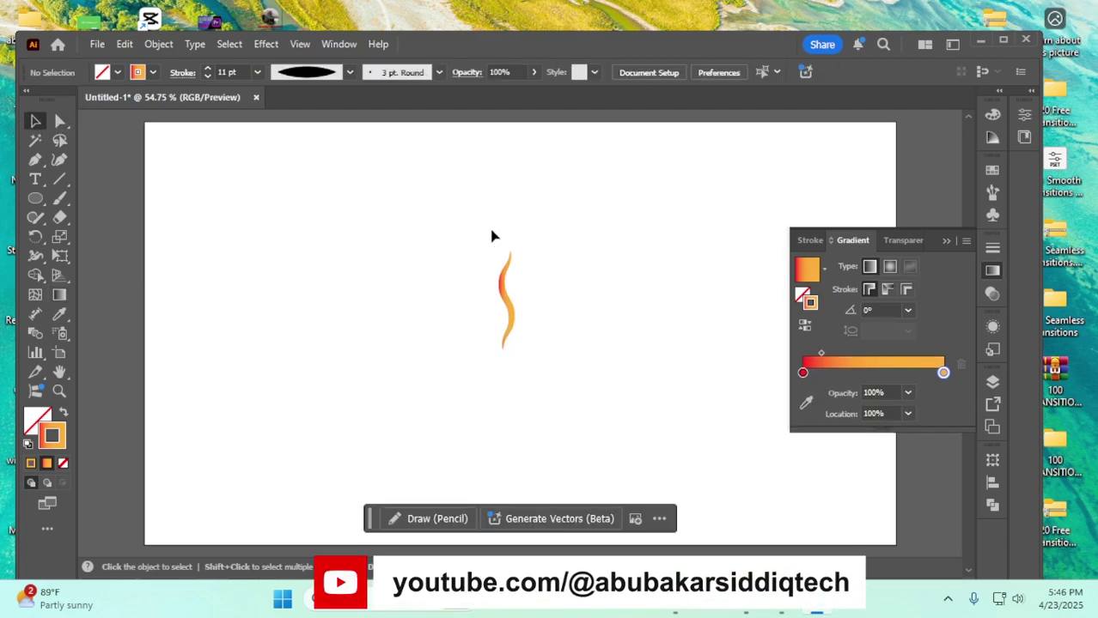
Step: Move the wavy line up and to the left on the artboard and leave it selected
drag(433, 227, 596, 378)
mouse_move(505, 292)
mouse_down()
mouse_move(448, 233)
mouse_move(463, 239)
mouse_up()
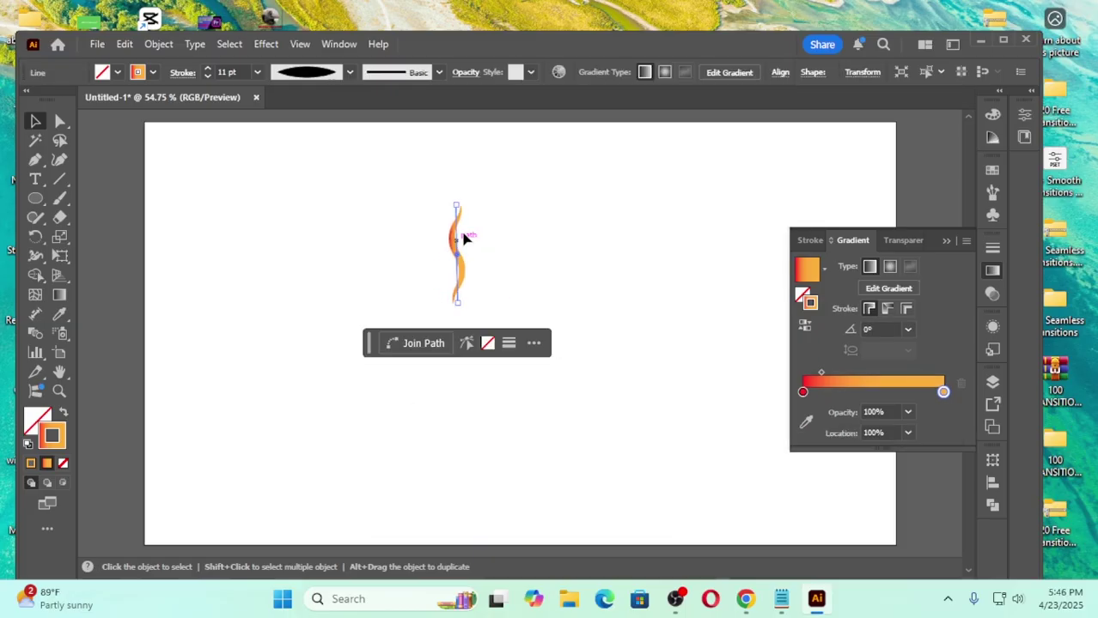
click(349, 235)
mouse_move(404, 223)
mouse_down()
mouse_move(559, 375)
mouse_move(551, 365)
mouse_up()
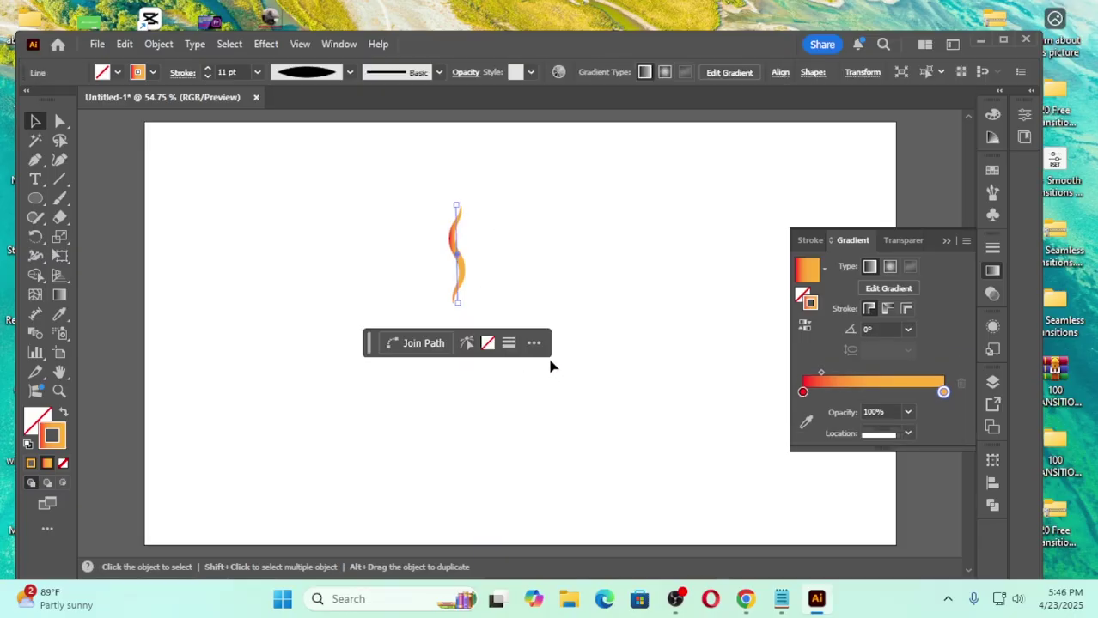
click(163, 49)
mouse_move(225, 348)
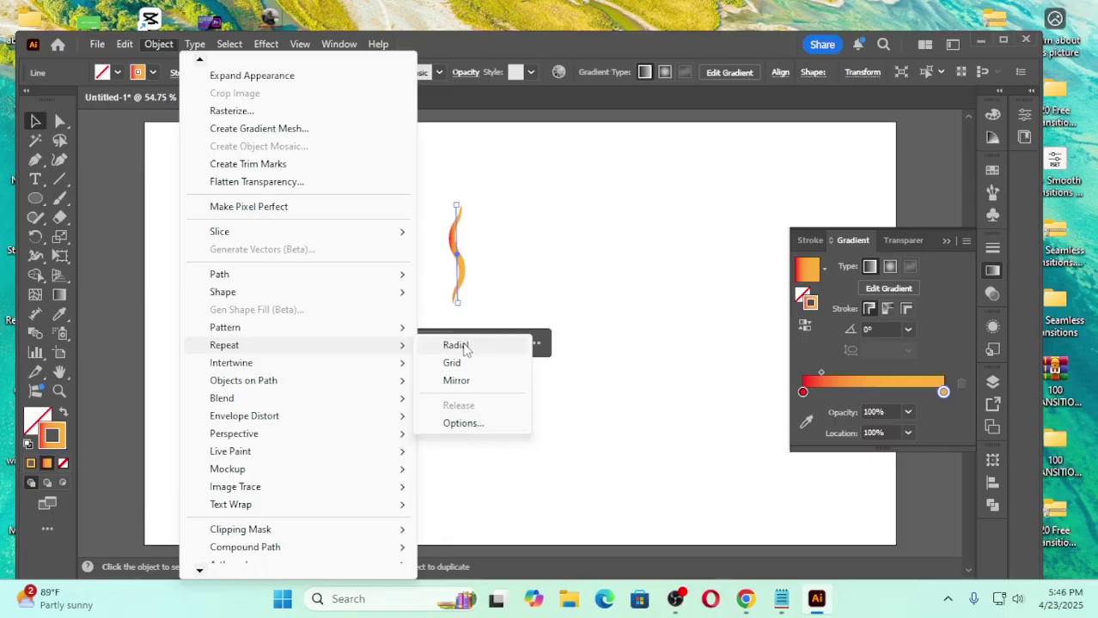
click(464, 423)
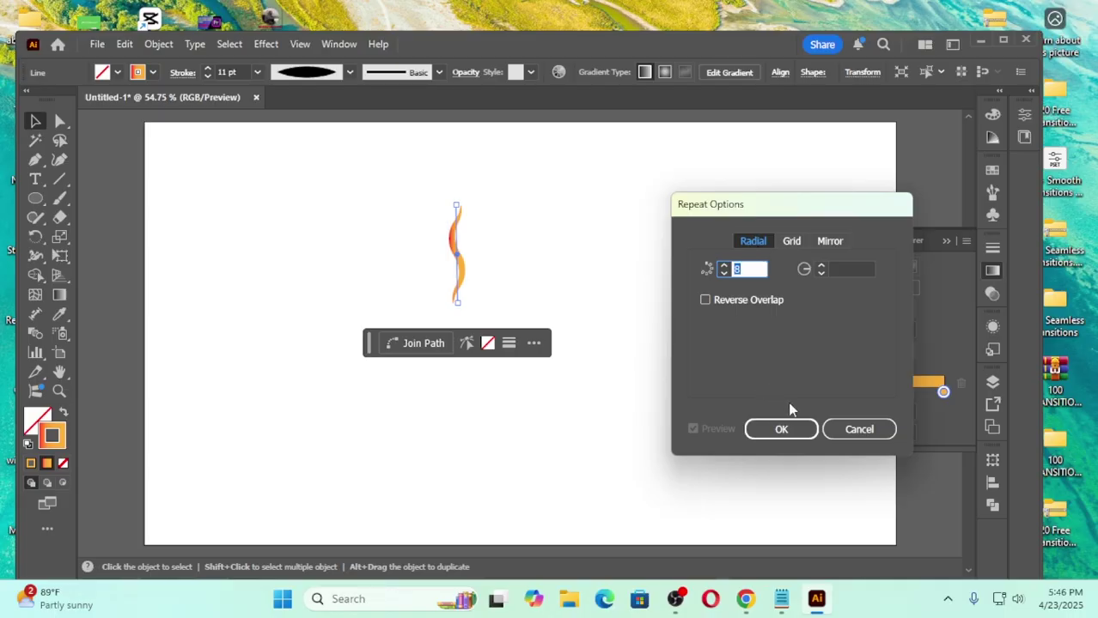
click(853, 431)
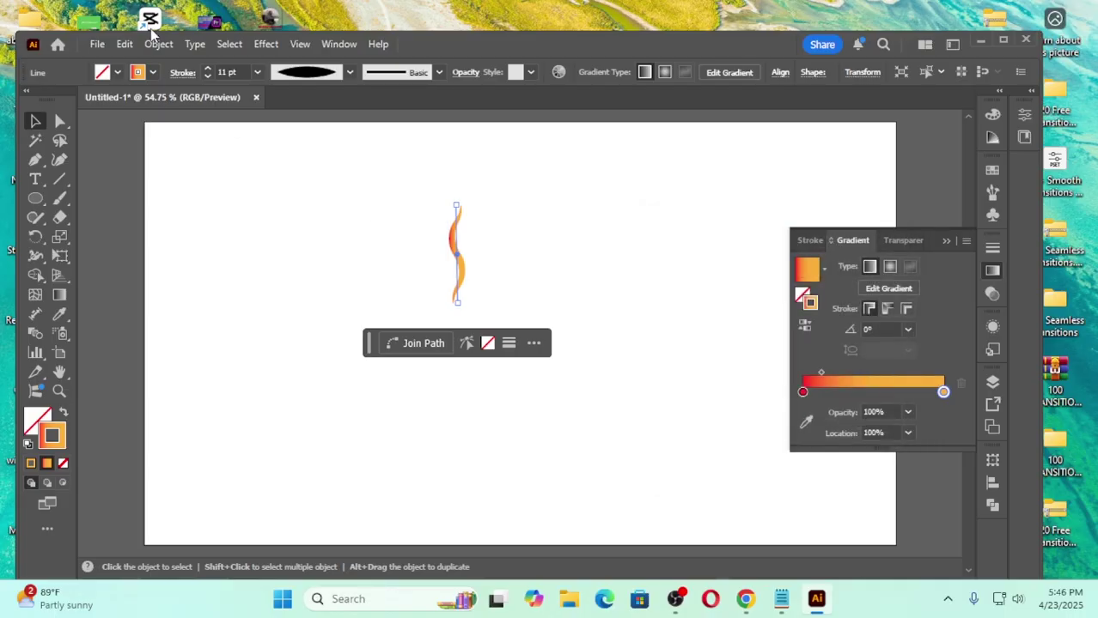
Step: Apply a radial repeat to the wavy line to arrange copies of it in a circle
click(158, 44)
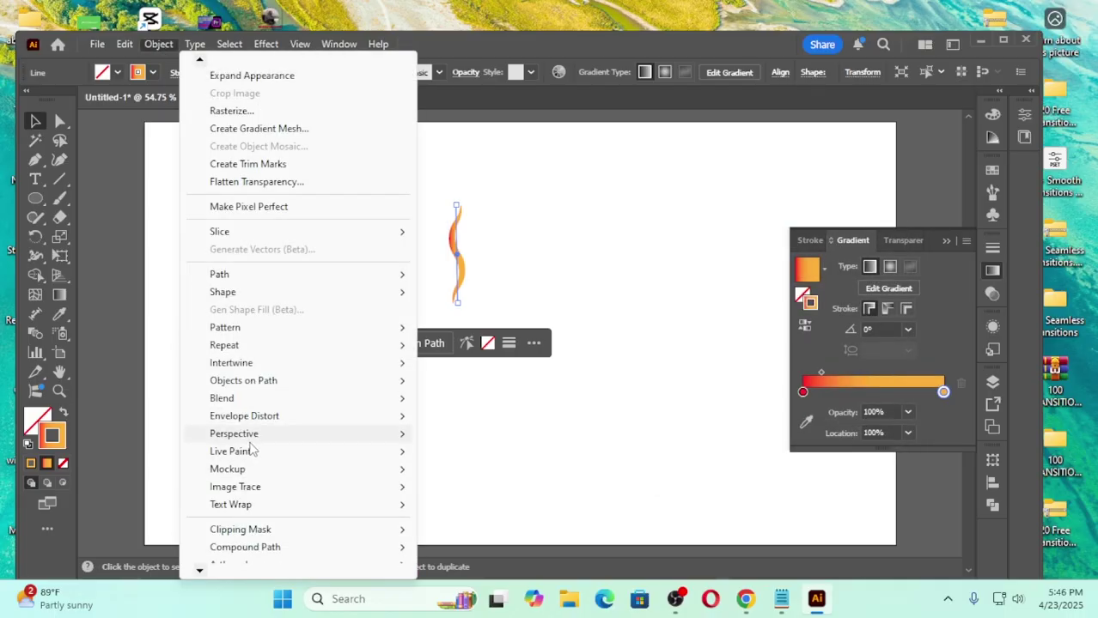
mouse_move(243, 404)
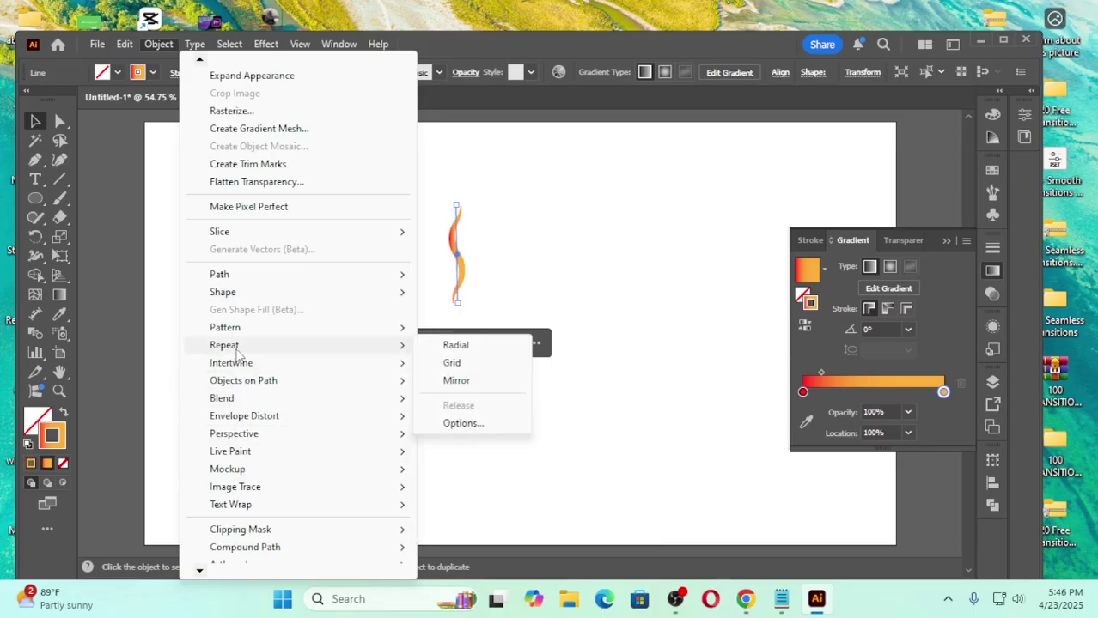
click(463, 344)
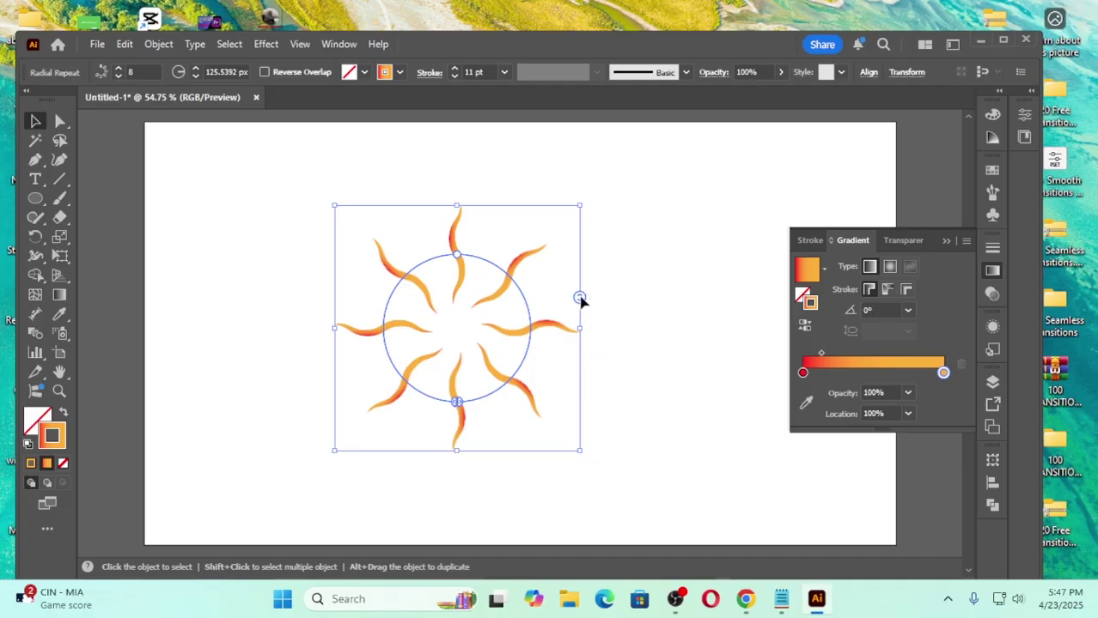
Step: Increase the radial repeat to 47 instances and move the ring of rays near the middle of the artboard
drag(580, 298, 562, 100)
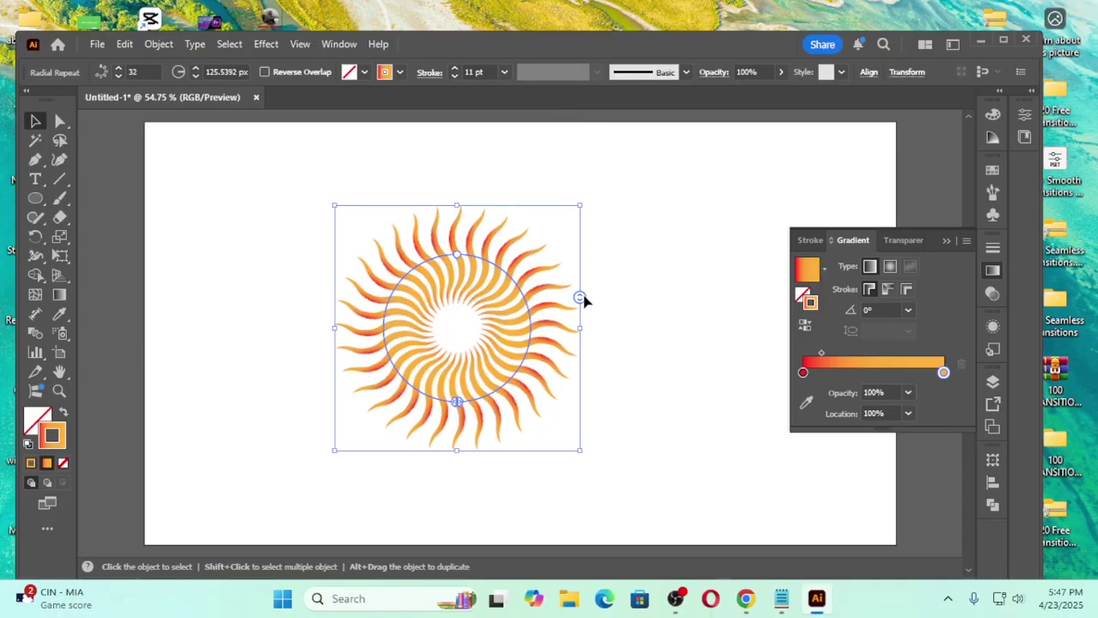
drag(581, 298, 571, 195)
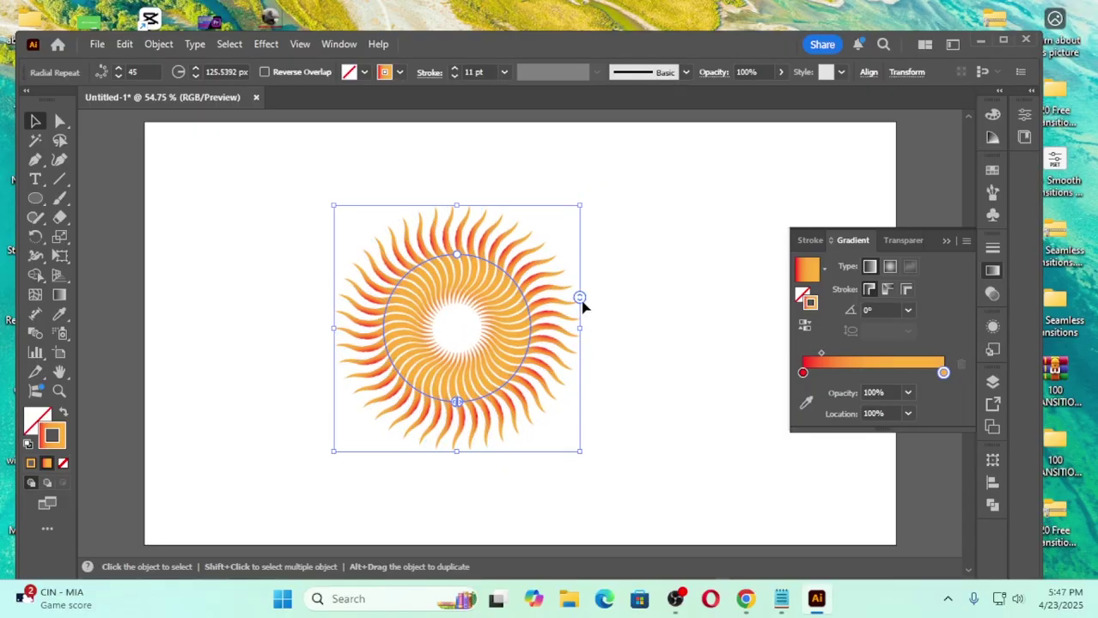
drag(581, 301, 579, 214)
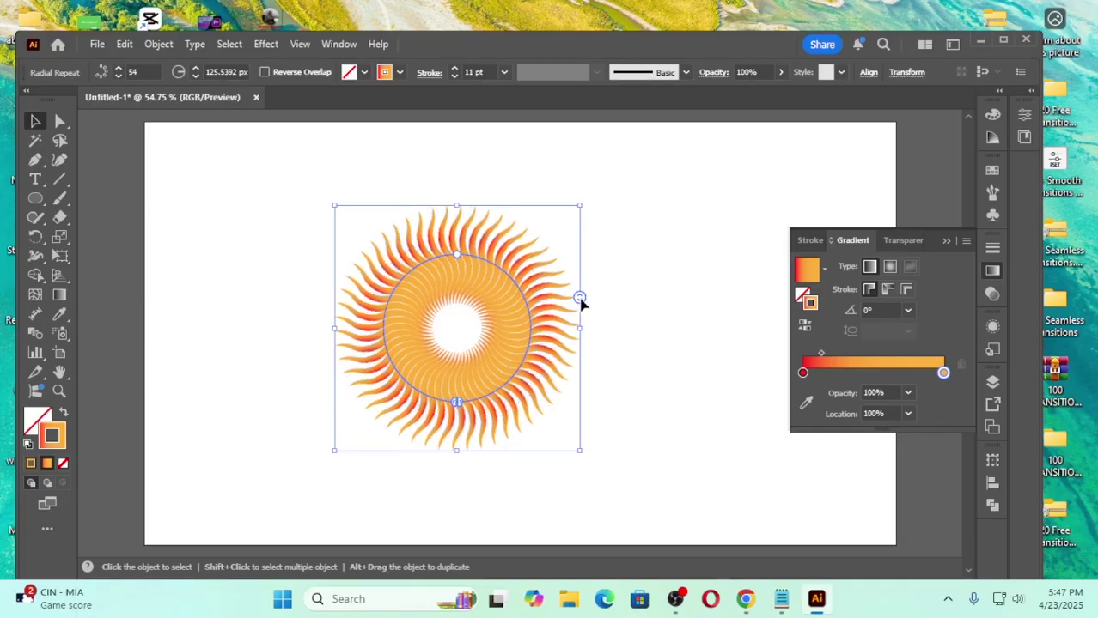
drag(581, 300, 581, 358)
click(634, 300)
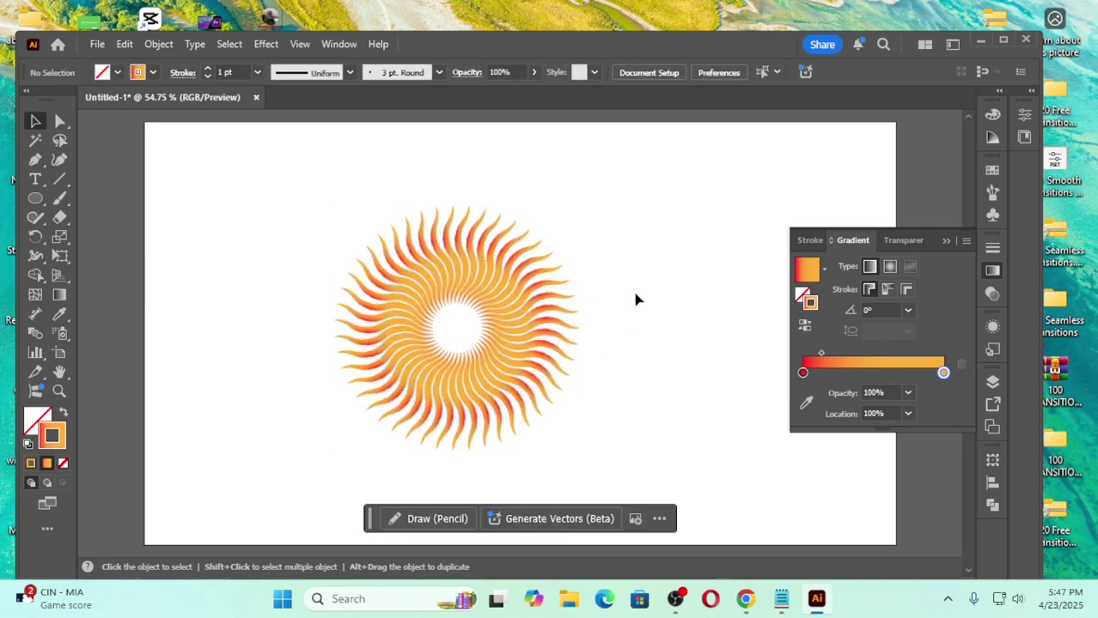
drag(268, 216, 652, 497)
drag(513, 336, 551, 338)
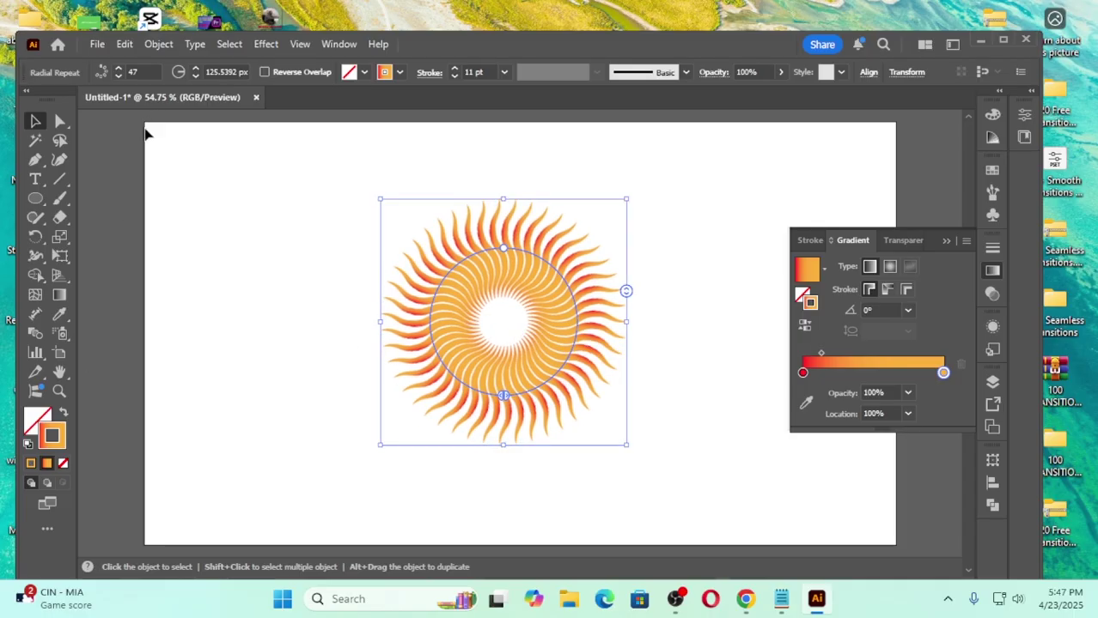
Step: Draw a circle from the rays' centre that fills the empty middle, give it a yellow fill and deselect it
click(36, 200)
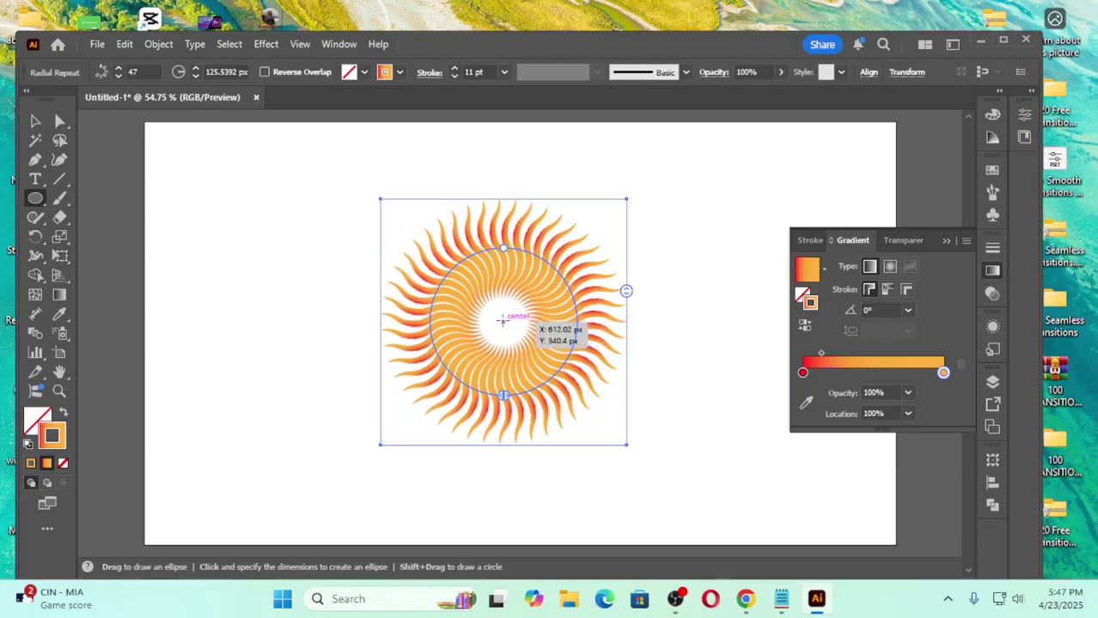
drag(503, 322, 530, 348)
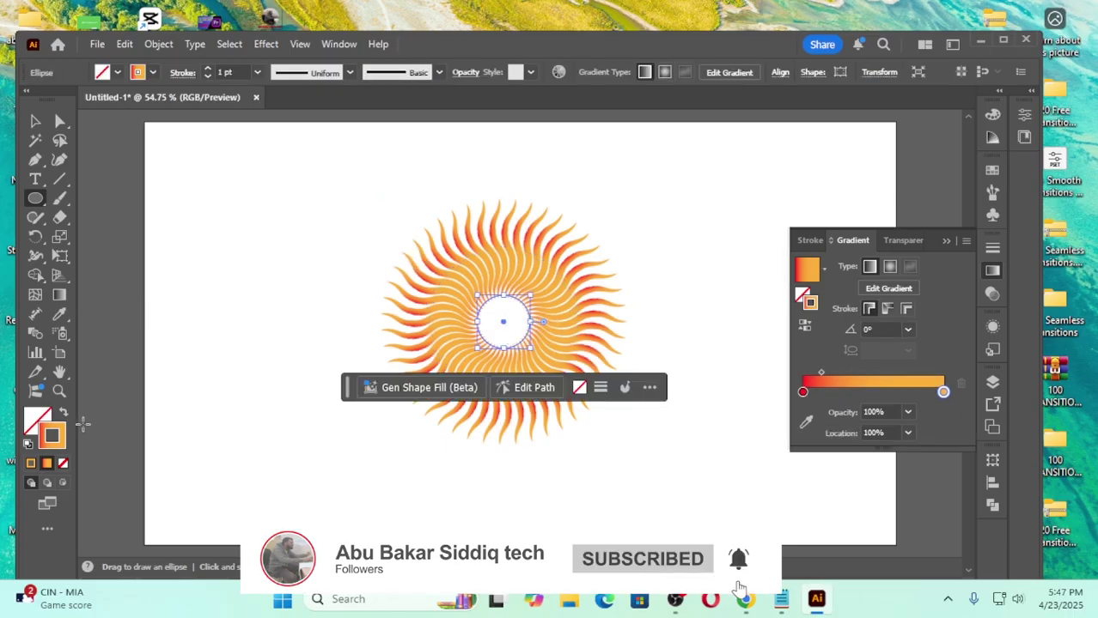
click(118, 73)
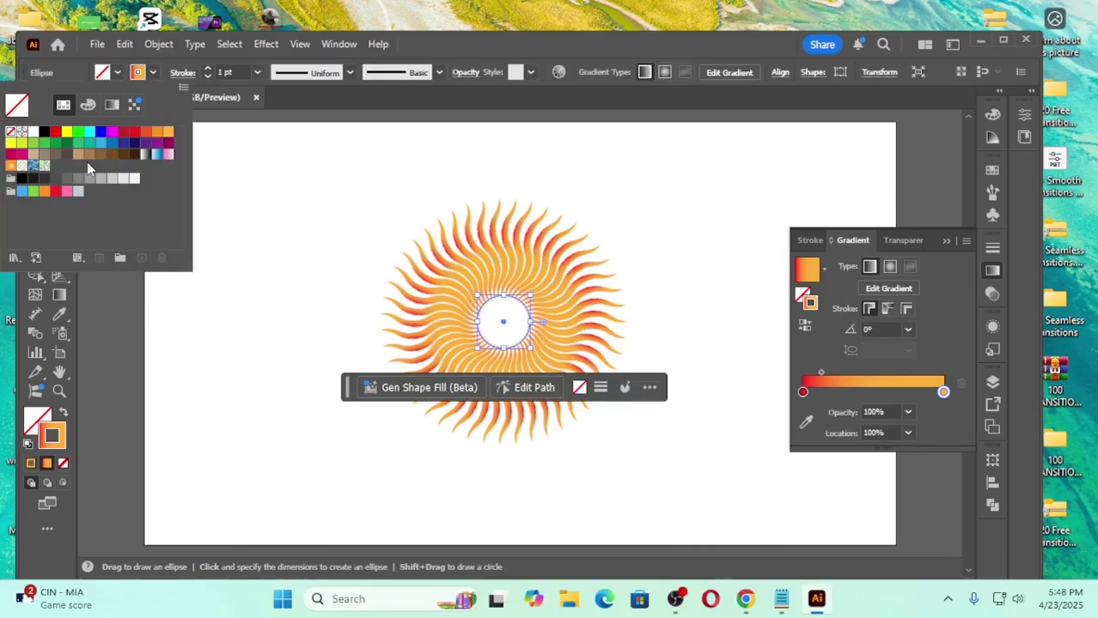
click(67, 132)
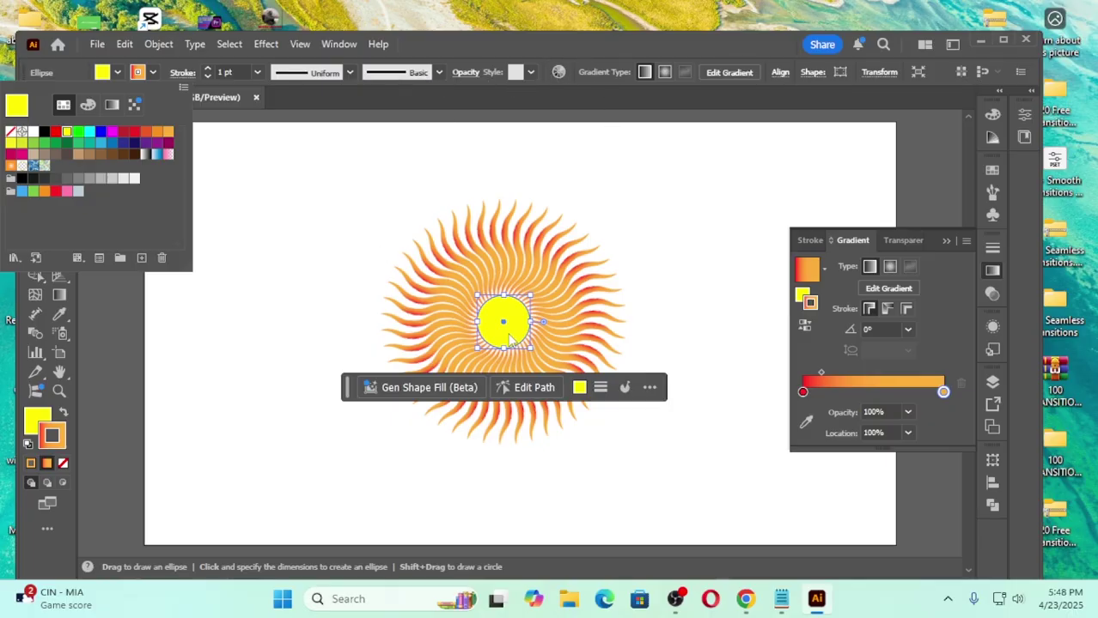
key(Escape)
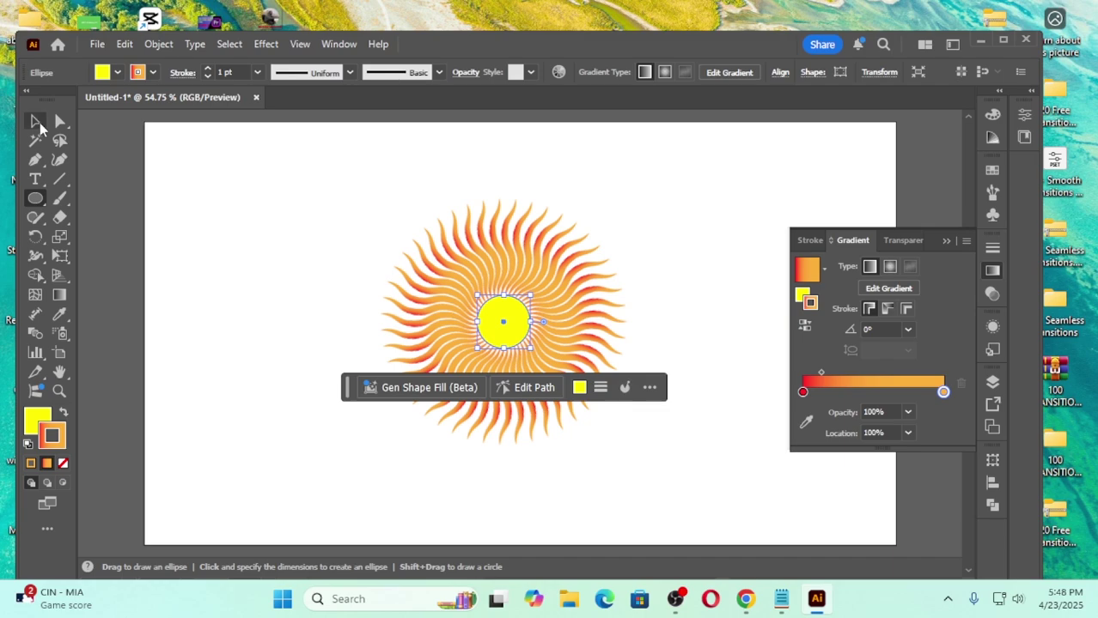
key(v)
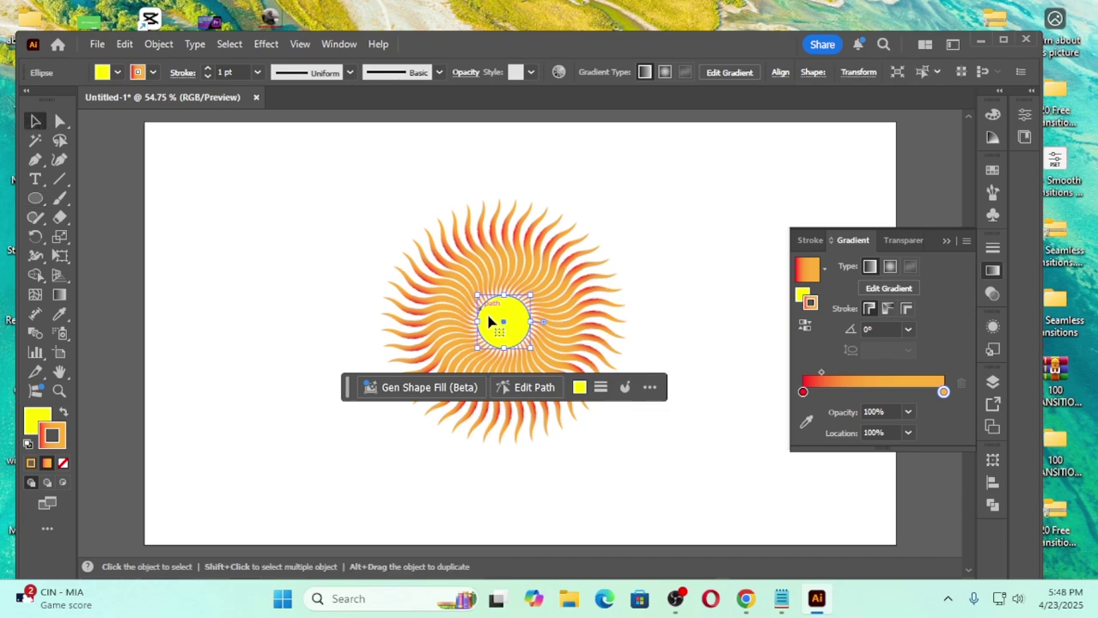
click(532, 74)
click(275, 261)
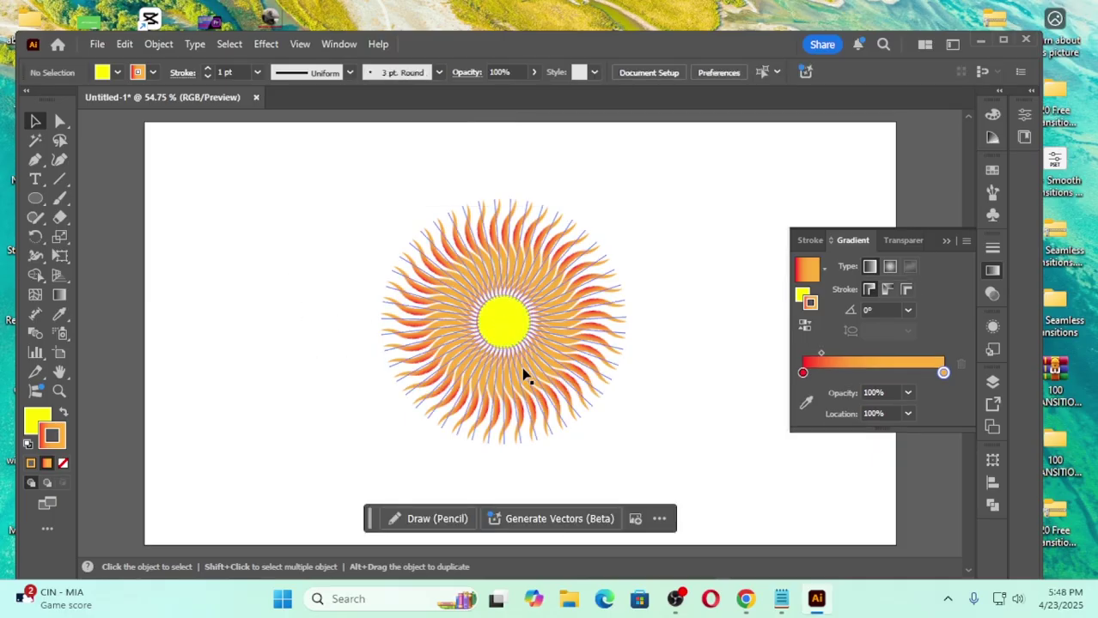
Step: Lower the yellow centre circle's opacity to 40% and deselect it
click(512, 327)
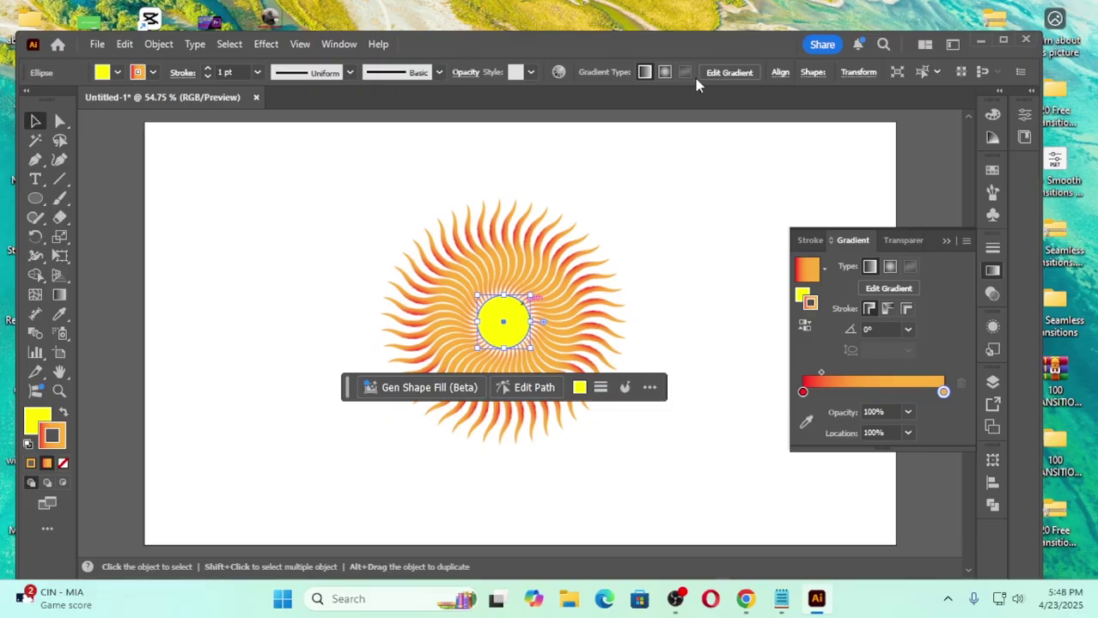
click(467, 73)
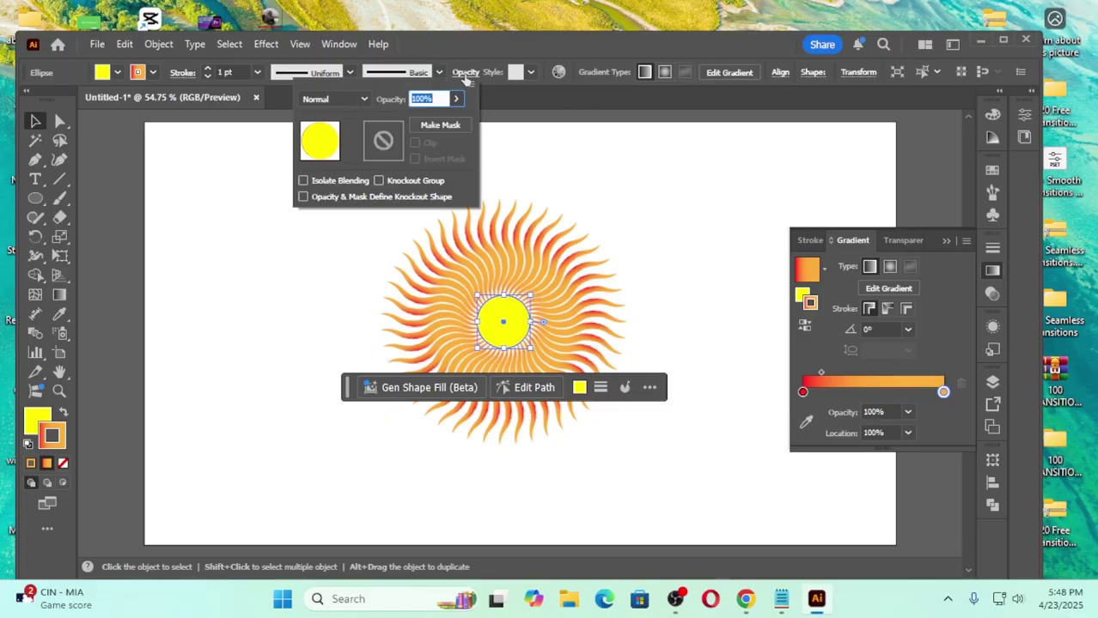
click(366, 101)
click(366, 101)
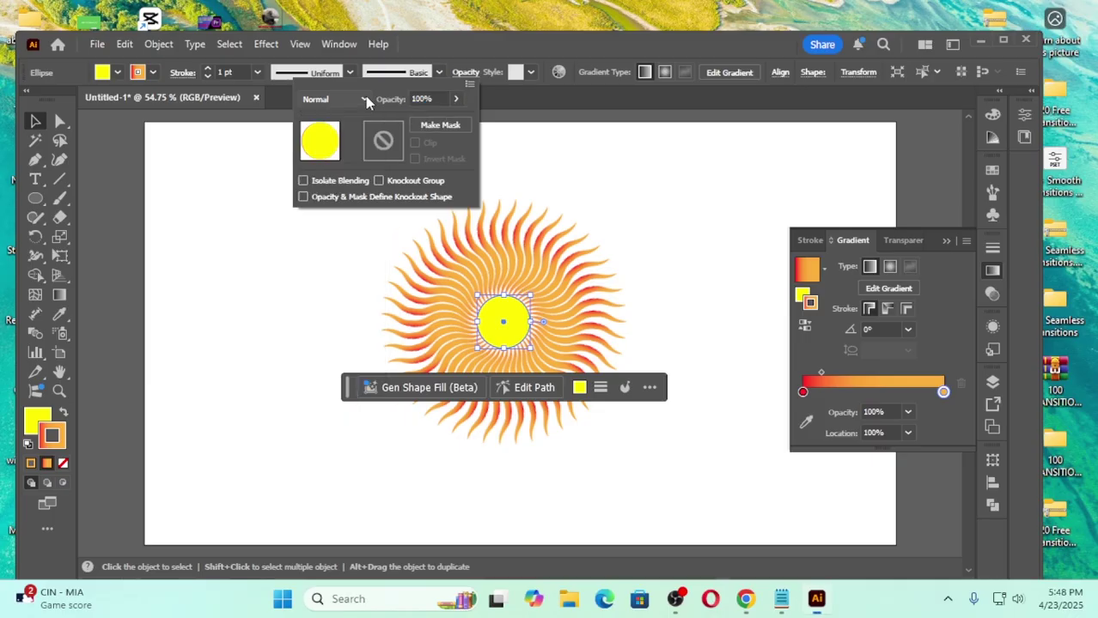
click(456, 99)
drag(451, 121, 419, 127)
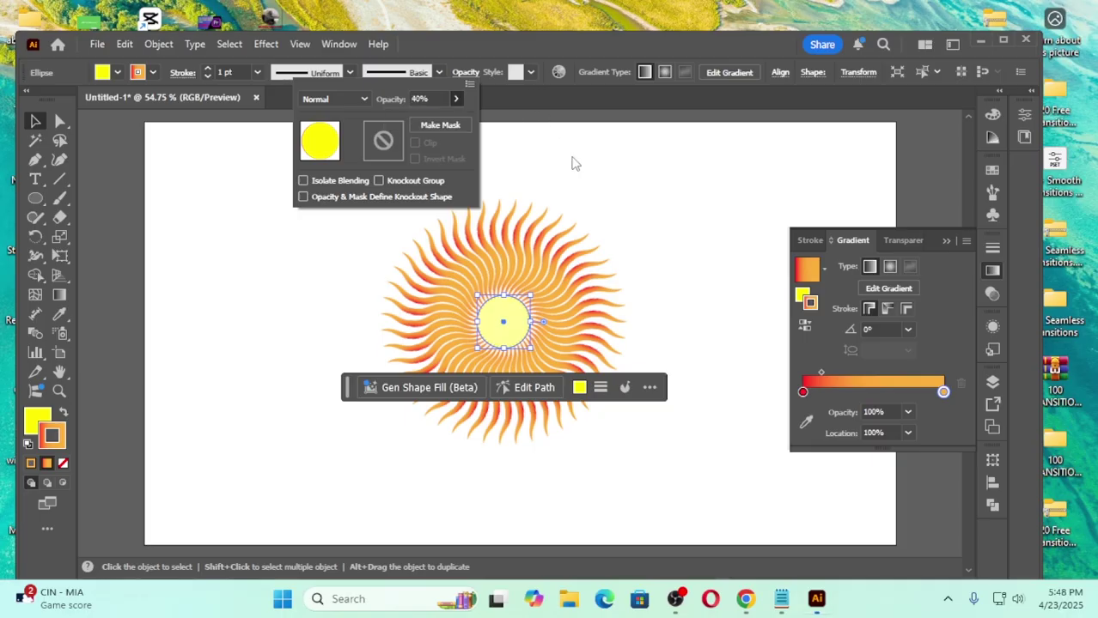
click(679, 358)
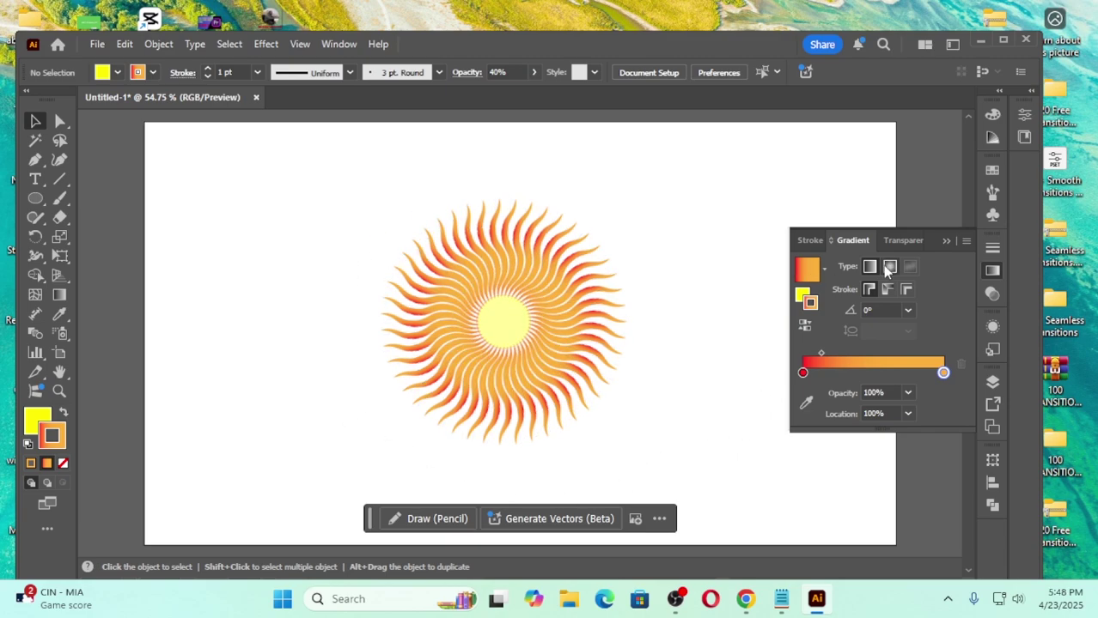
Step: Collapse the gradient settings and scale the rays and circle up together about their centre until they nearly fill the artboard's height
click(947, 241)
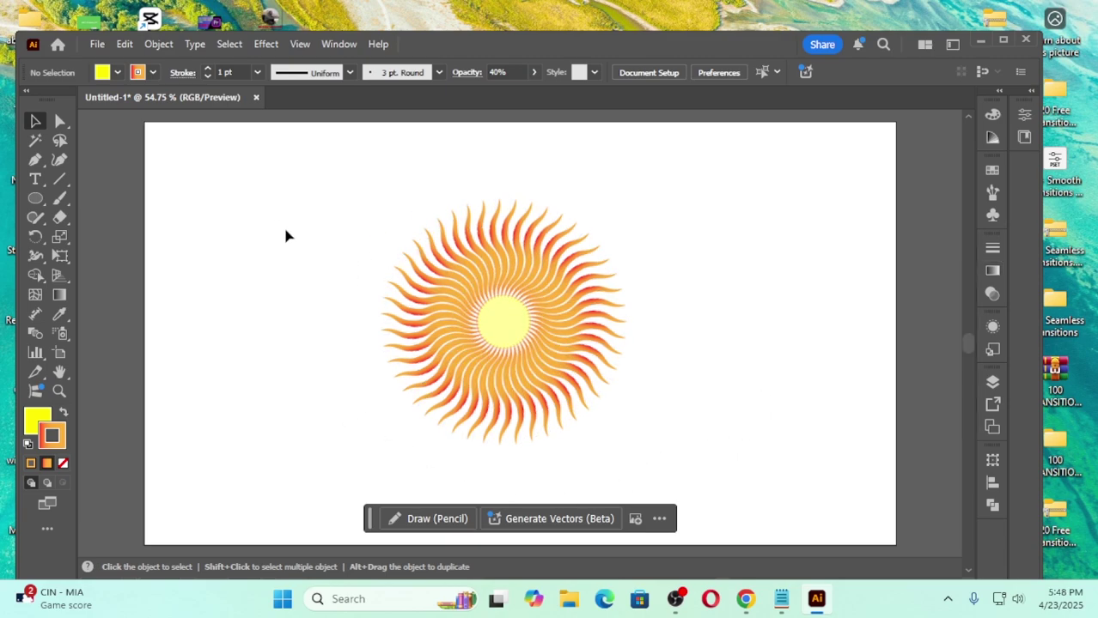
drag(327, 226, 666, 475)
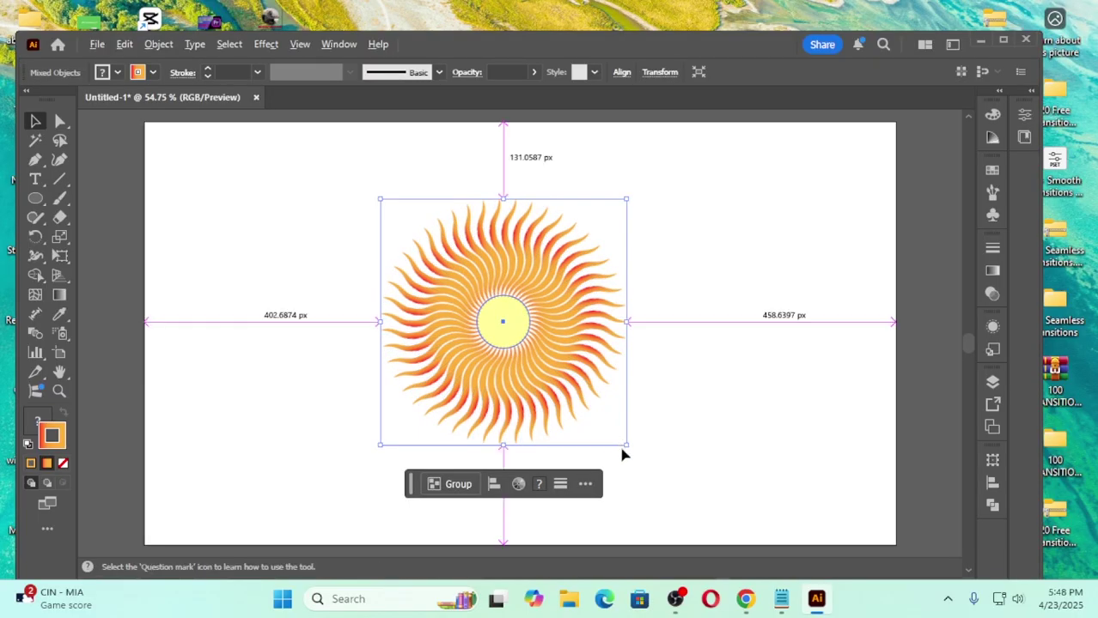
drag(626, 445, 705, 510)
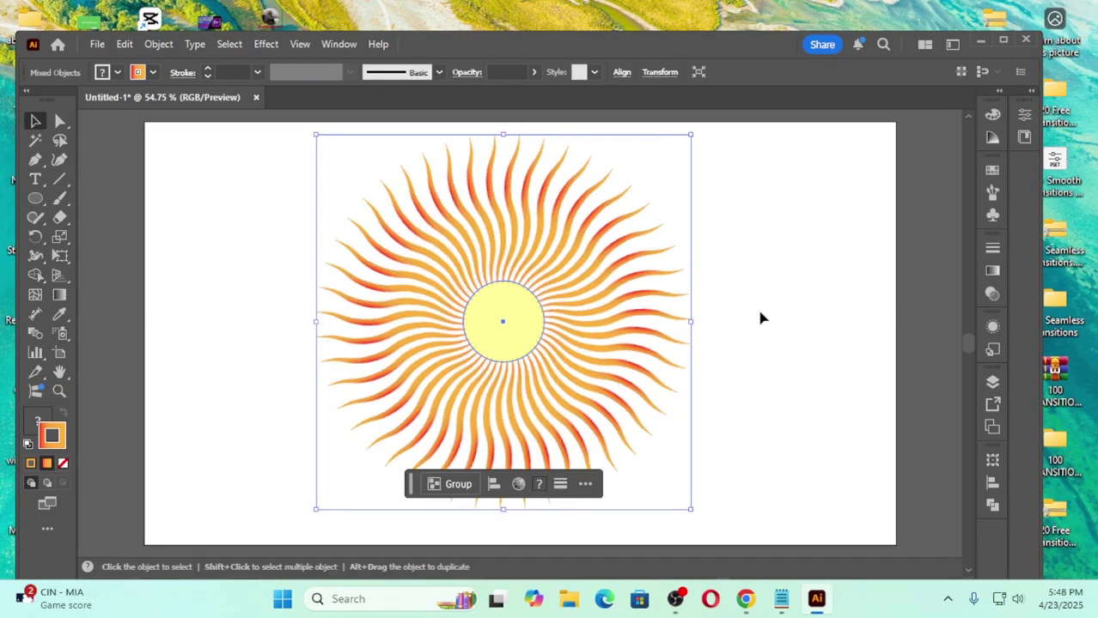
click(770, 315)
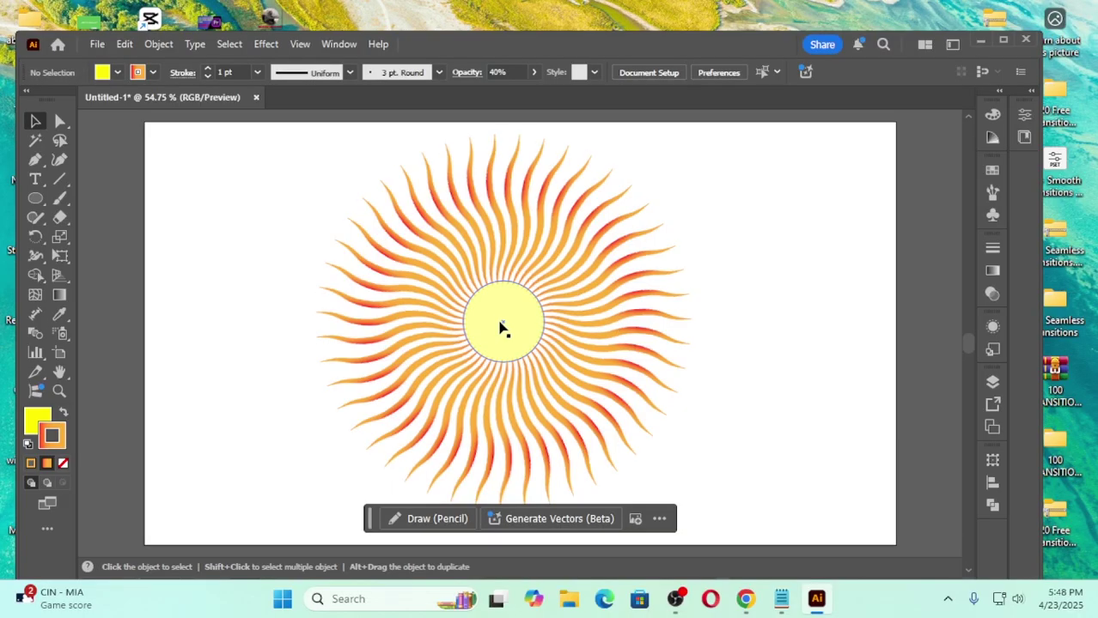